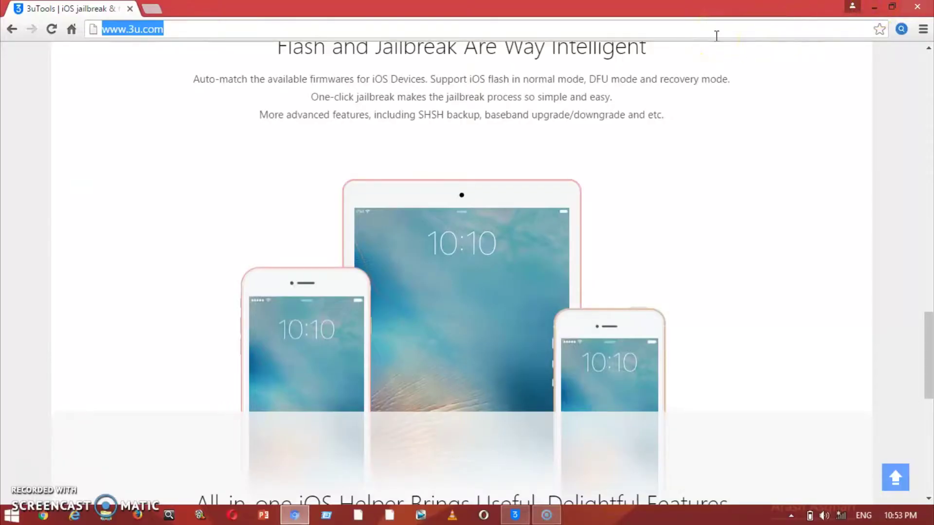
click(225, 33)
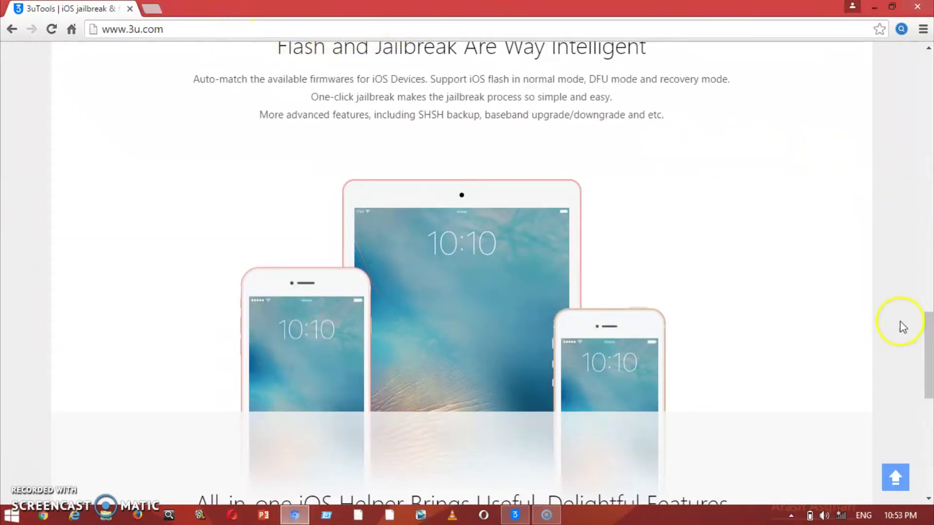
drag(928, 323, 929, 115)
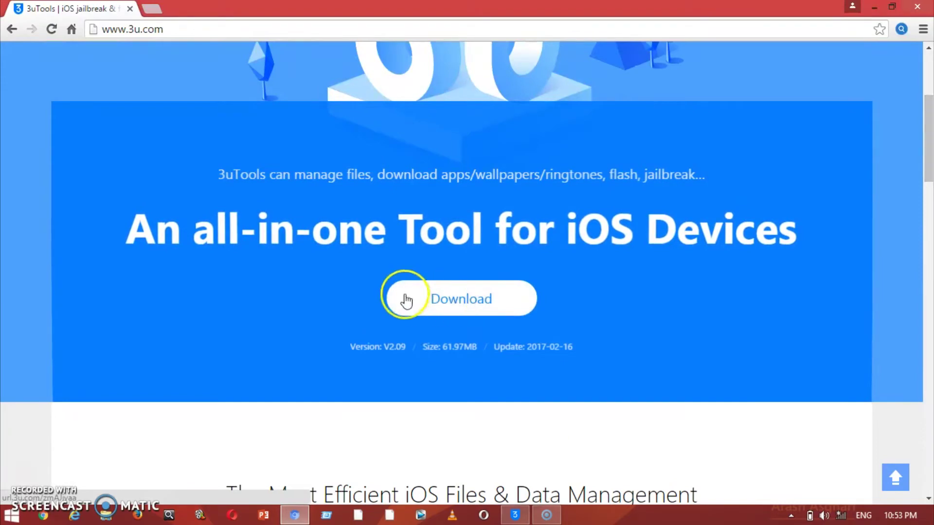
click(427, 300)
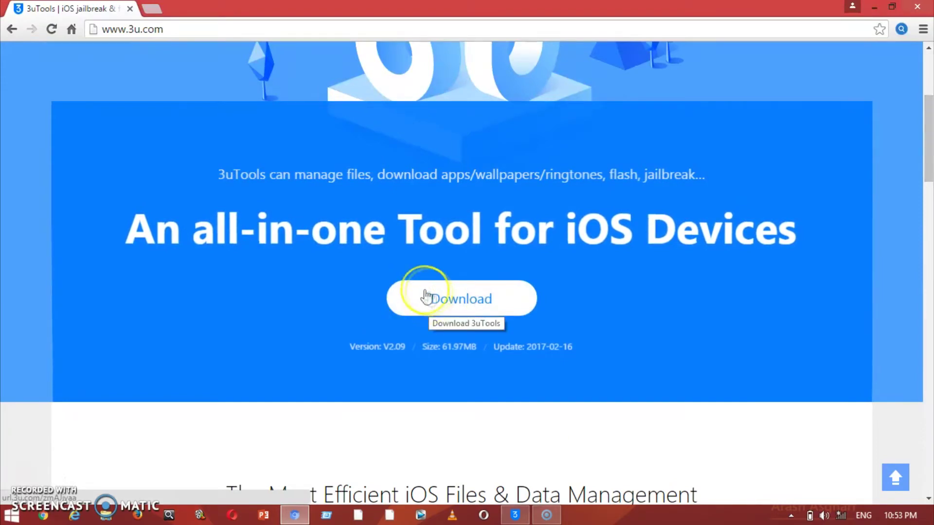
click(436, 234)
drag(437, 234, 754, 228)
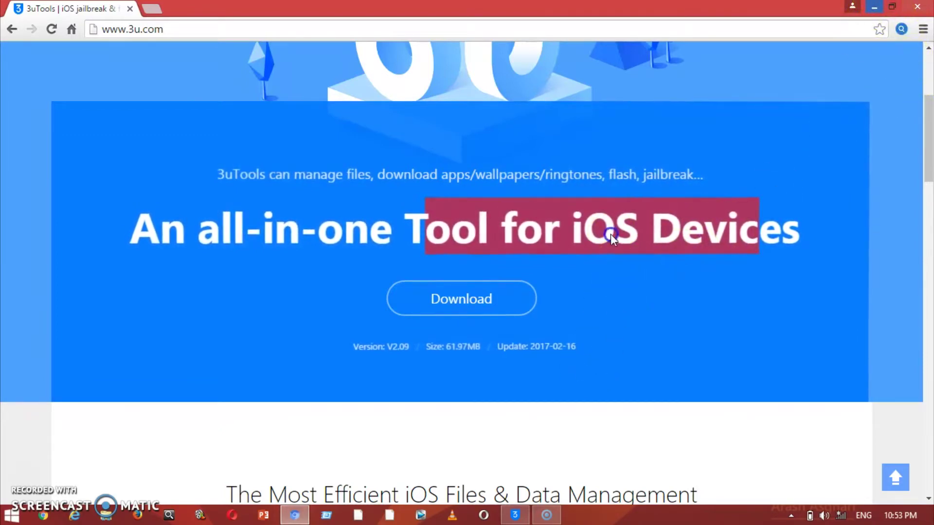
click(650, 227)
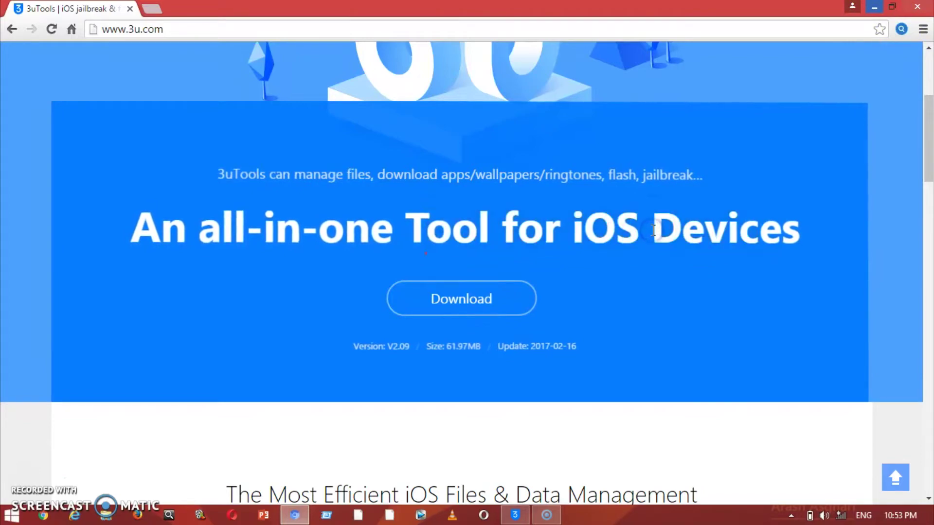
Step: Switch from the browser to 3uTools and look through the list of apps installed on the connected iPhone
click(872, 7)
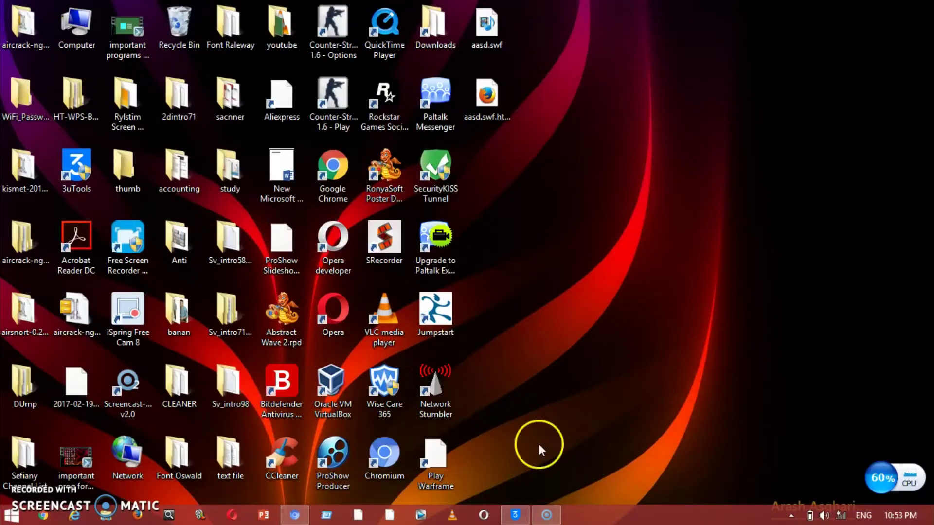
click(515, 515)
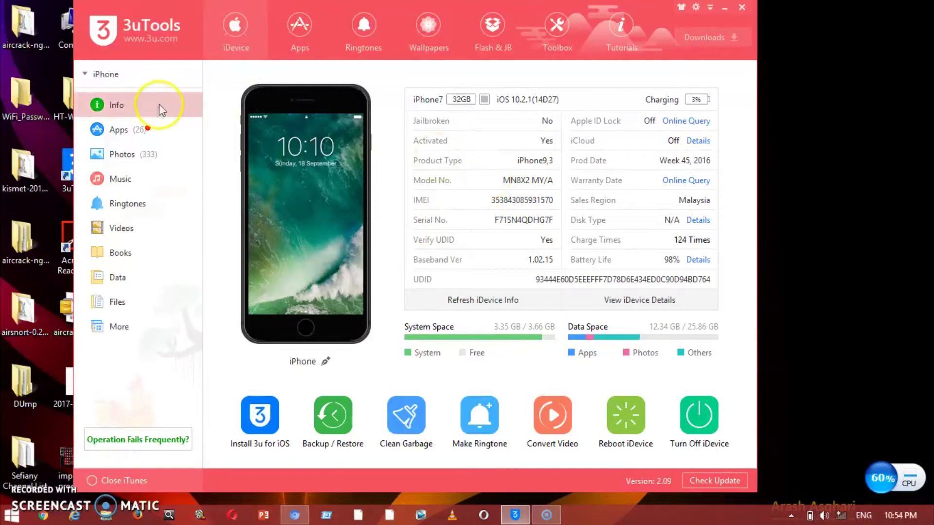
click(139, 132)
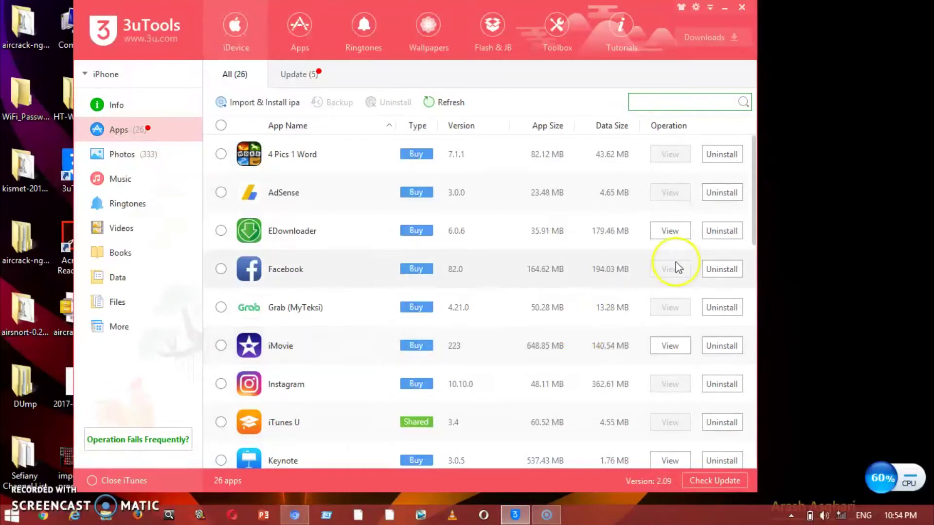
scroll(755, 257, down, 5)
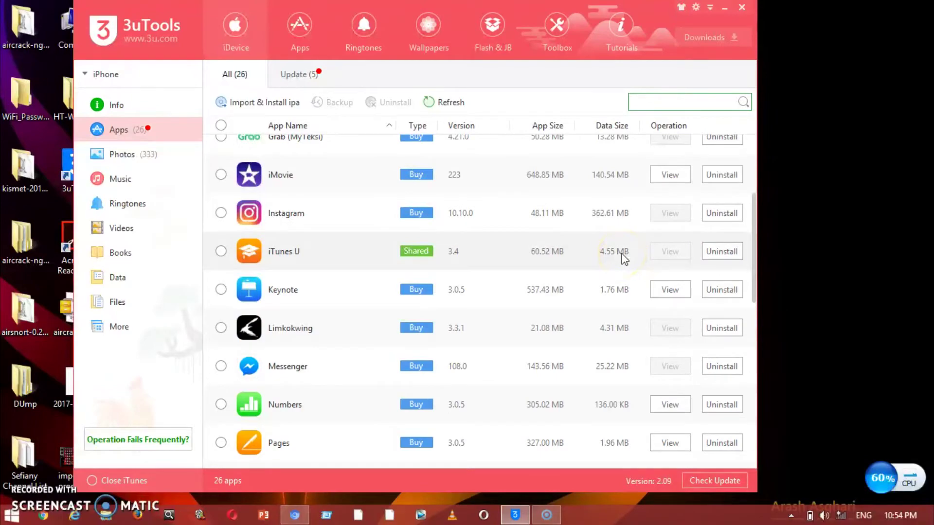
drag(754, 258, 752, 183)
Step: Examine the iPhone's media categories: photo albums, music, ringtones and video apps
click(105, 157)
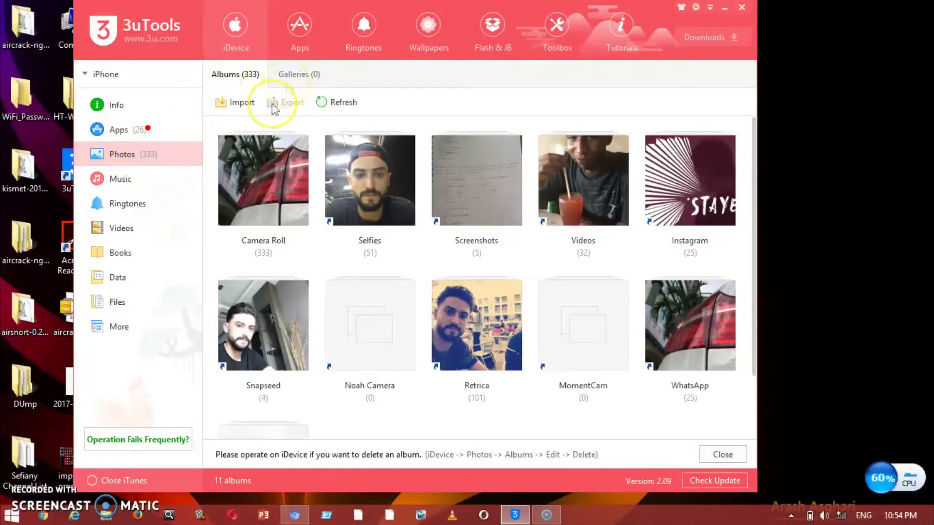
click(532, 505)
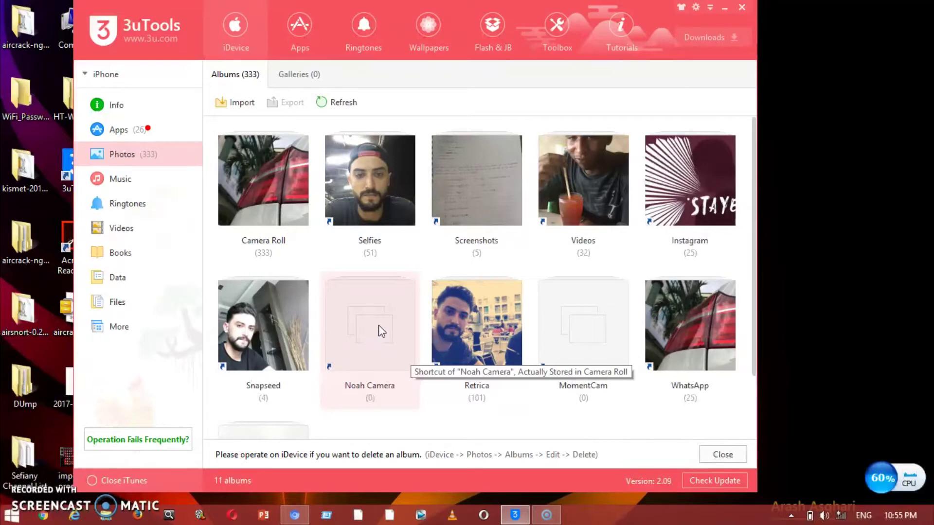
click(120, 180)
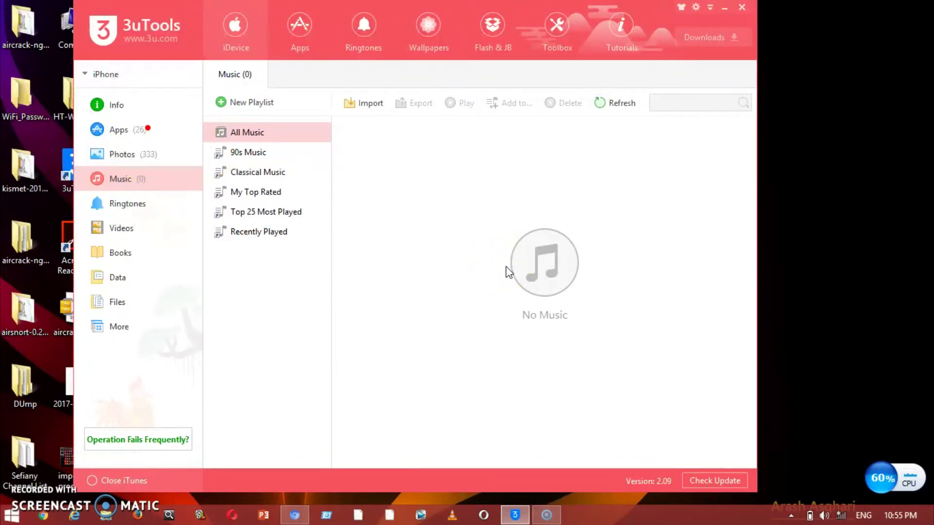
click(142, 203)
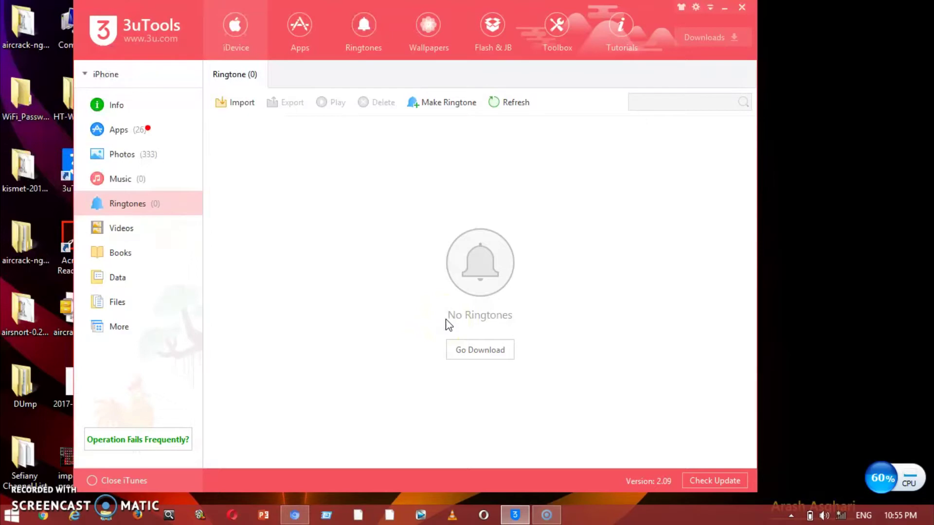
click(170, 236)
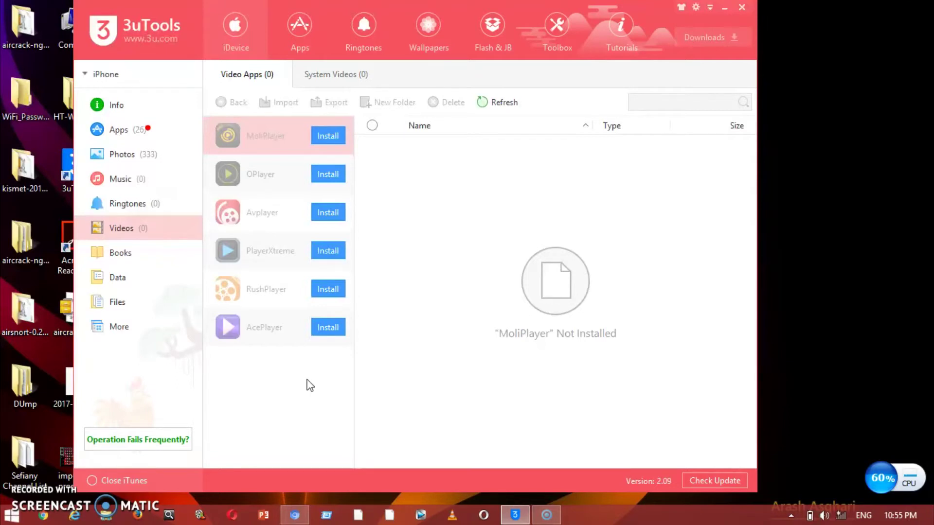
click(267, 157)
click(292, 387)
Step: Look at the online Apps, Ringtones and Wallpapers sections of 3uTools
click(297, 42)
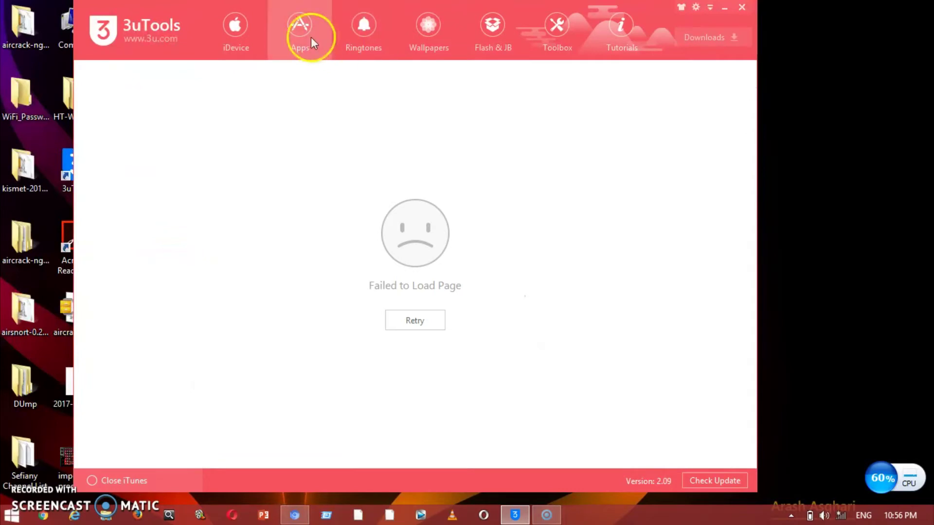
click(358, 42)
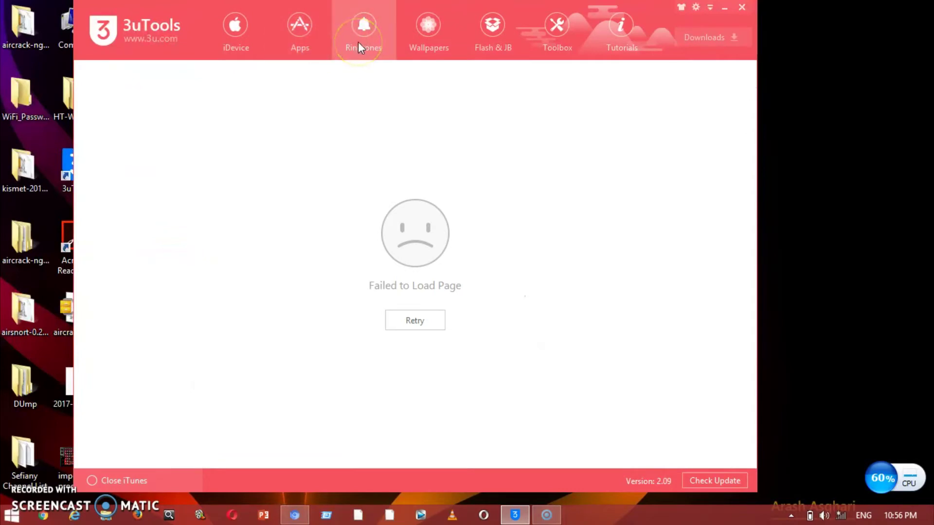
click(425, 46)
click(503, 244)
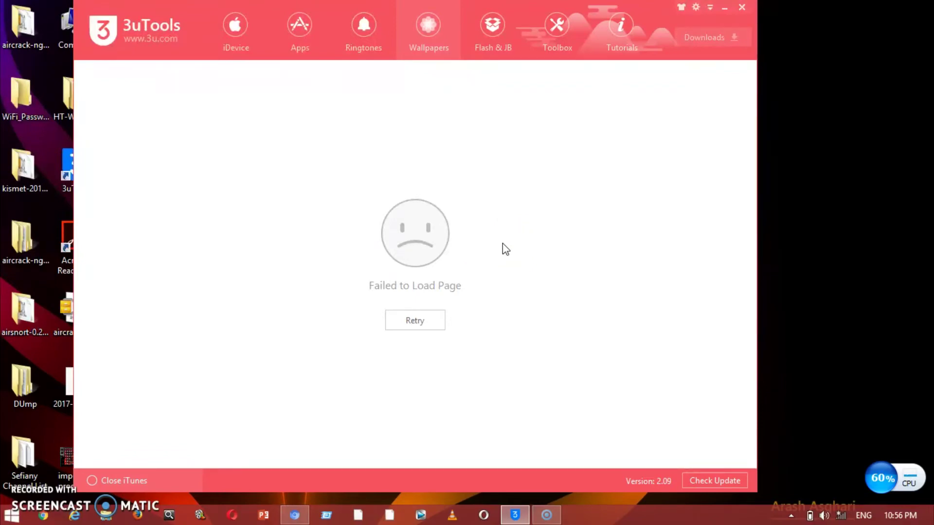
Step: Compare the Easy Flash, Pro Flash and Multiple Flash options for flashing the iPhone's firmware
click(483, 44)
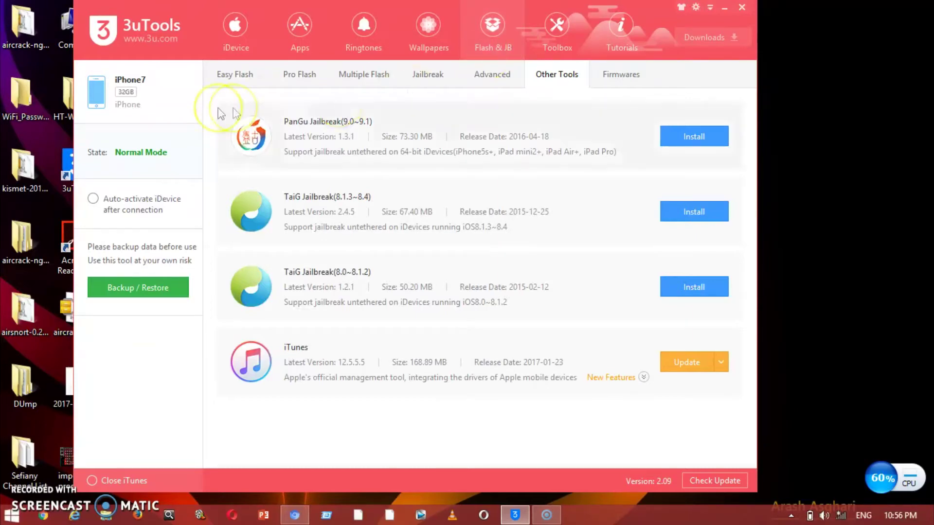
click(229, 81)
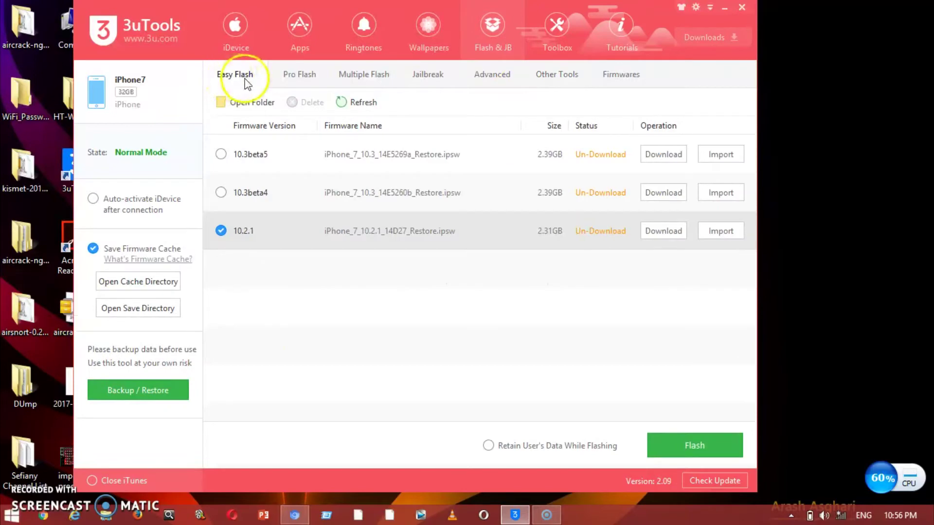
click(294, 81)
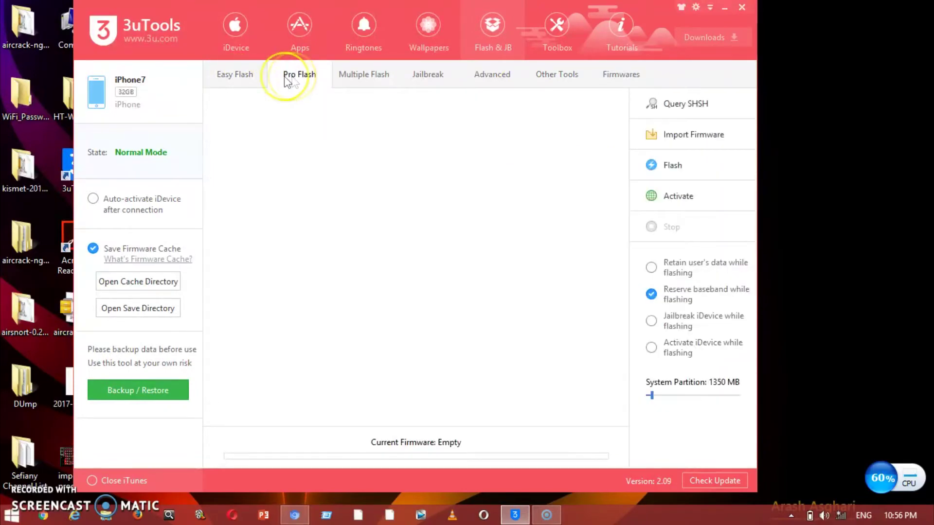
click(236, 77)
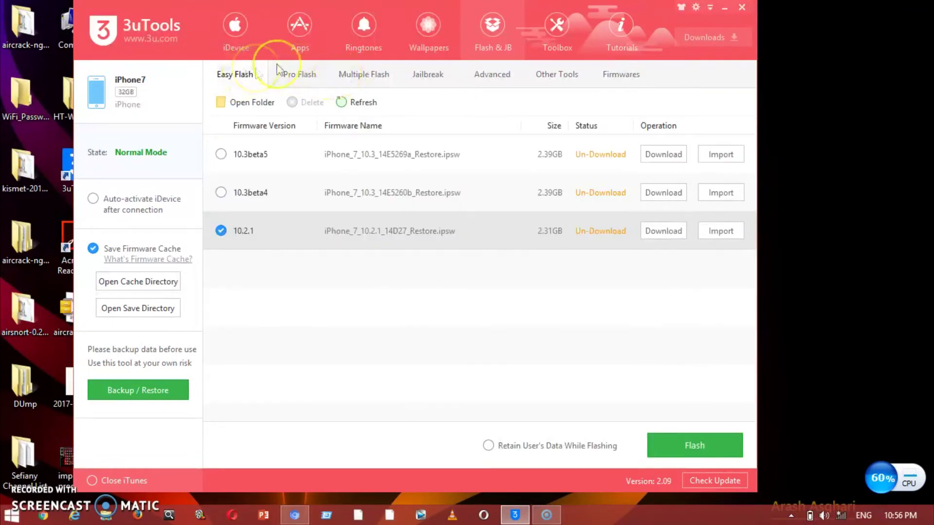
click(304, 81)
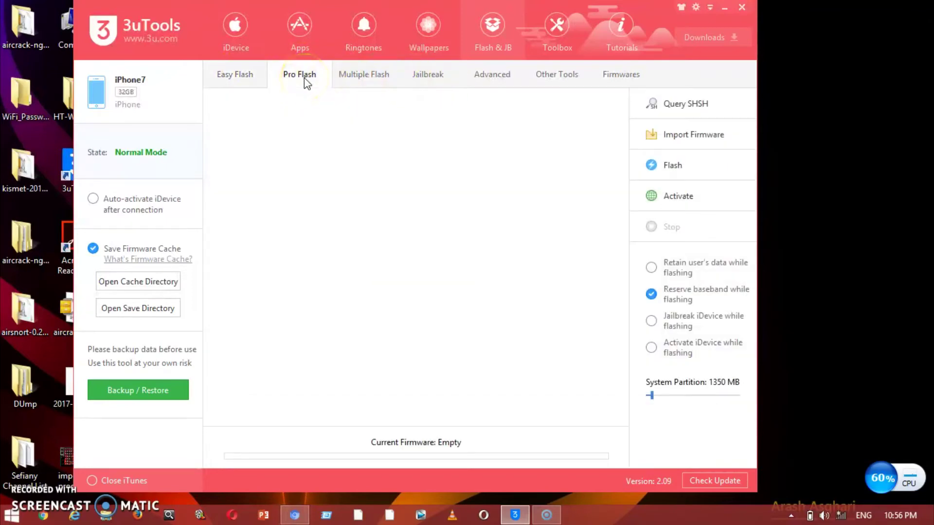
click(370, 82)
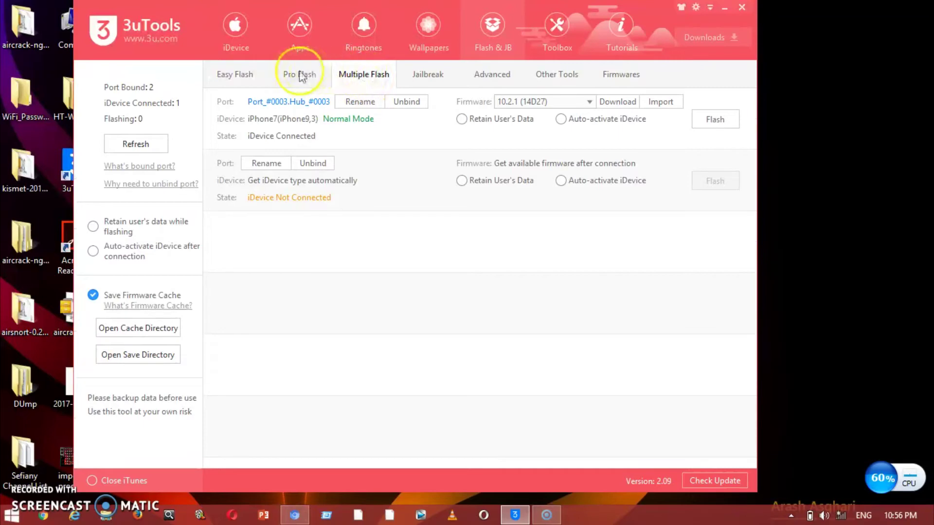
click(243, 74)
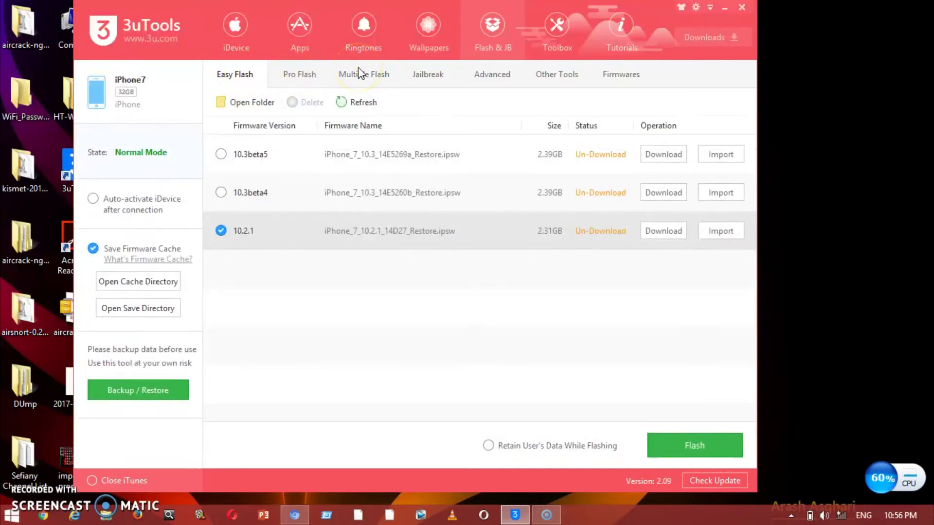
click(316, 75)
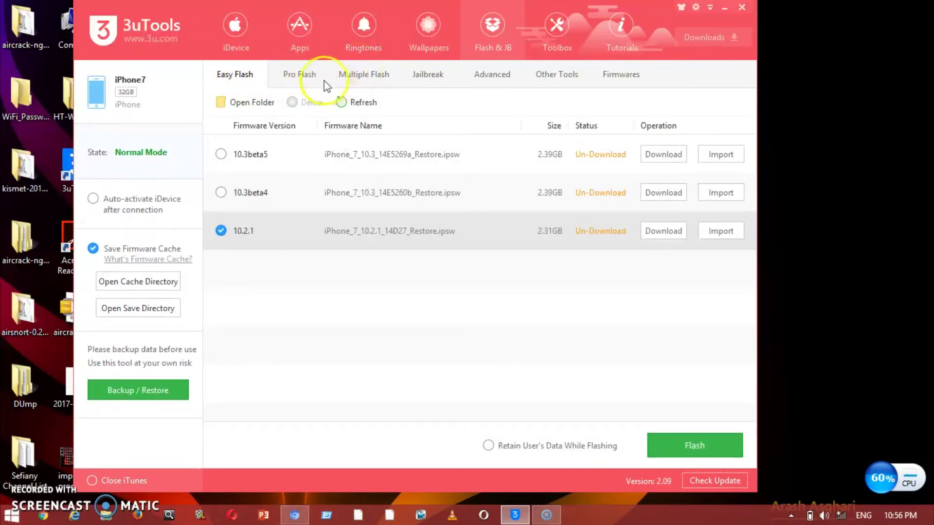
click(357, 76)
click(294, 75)
click(252, 76)
Step: Examine the Jailbreak options by iOS version and the Advanced functions for the connected iPhone
click(445, 77)
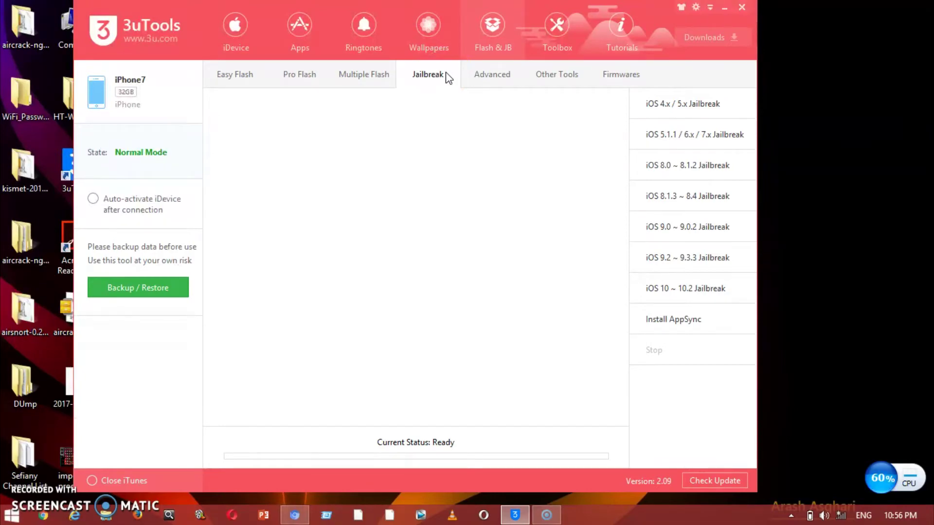
click(479, 74)
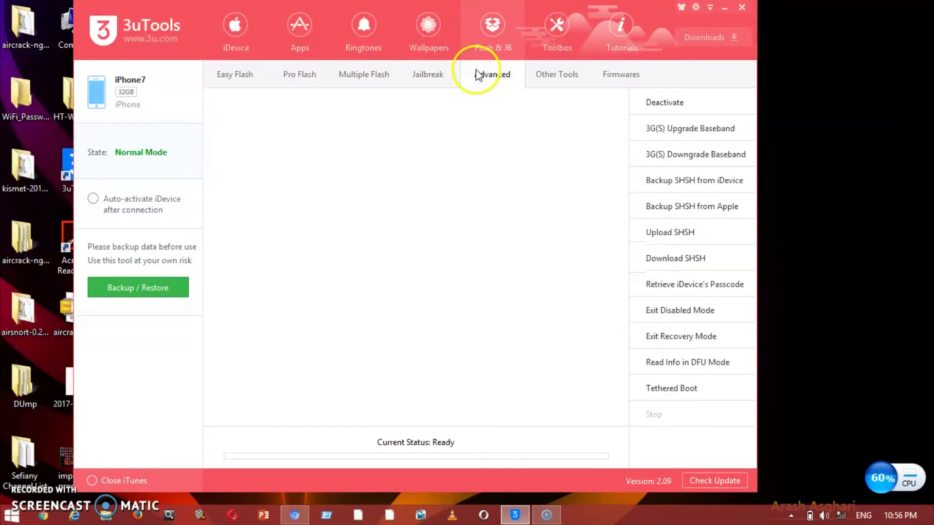
click(419, 78)
click(499, 76)
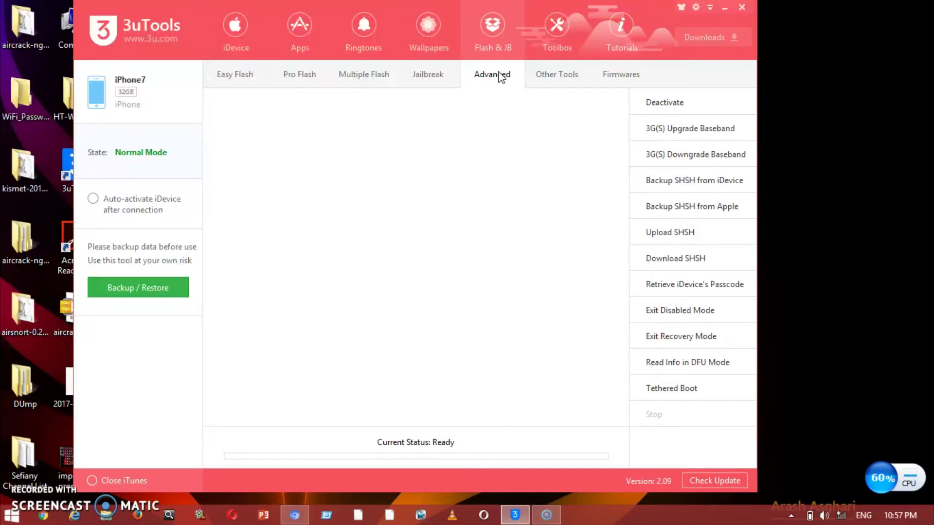
Step: Examine the installable jailbreak utilities and iTunes under Other Tools, and check the Firmwares page
click(558, 78)
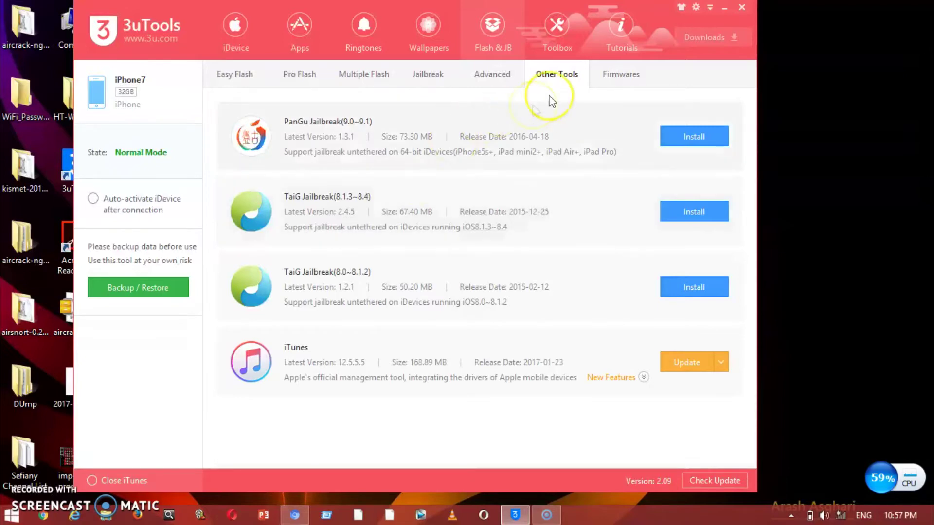
click(621, 74)
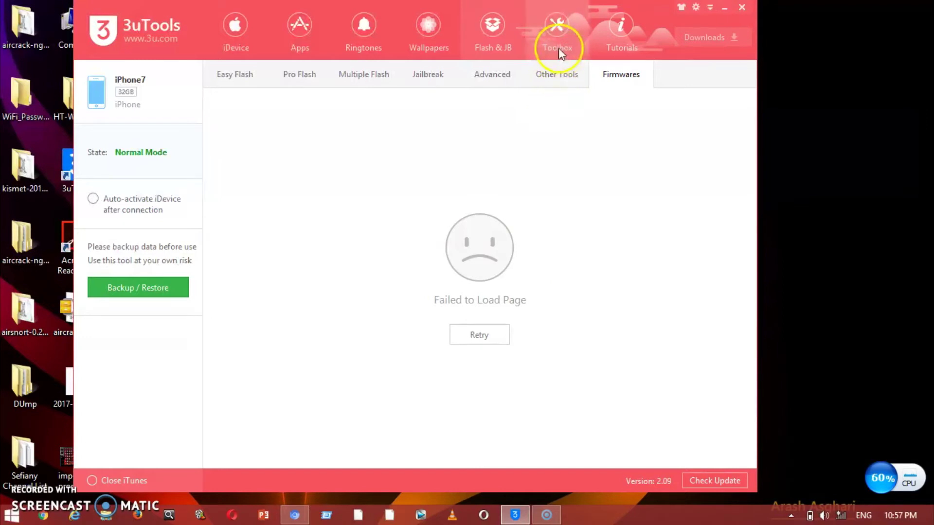
click(559, 77)
click(603, 83)
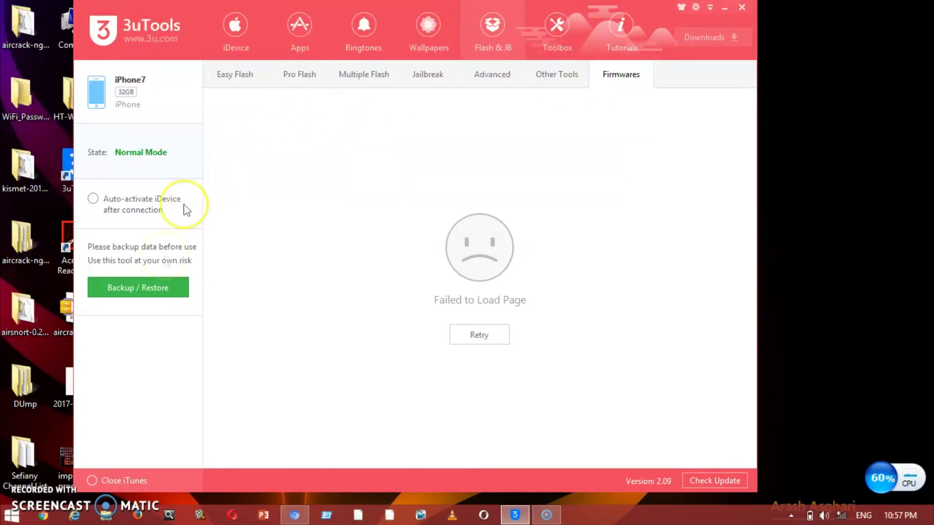
click(558, 91)
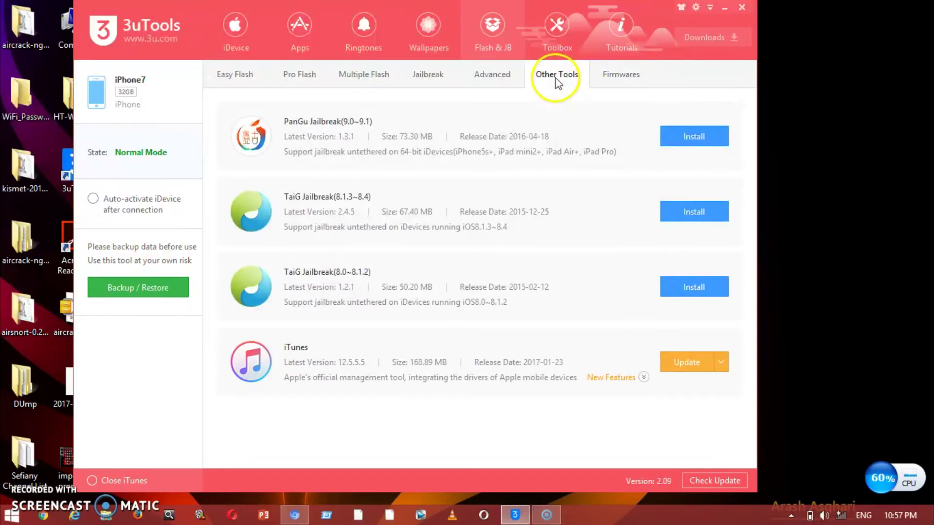
click(607, 76)
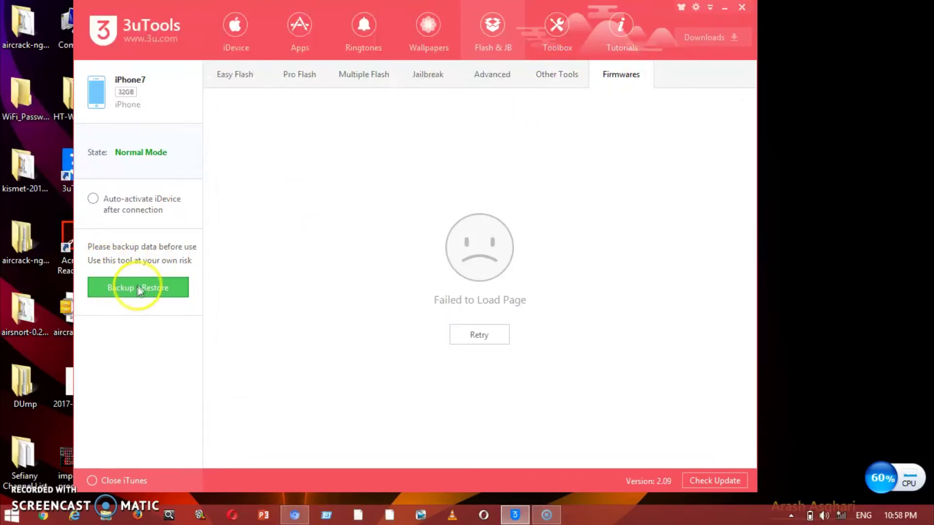
click(553, 78)
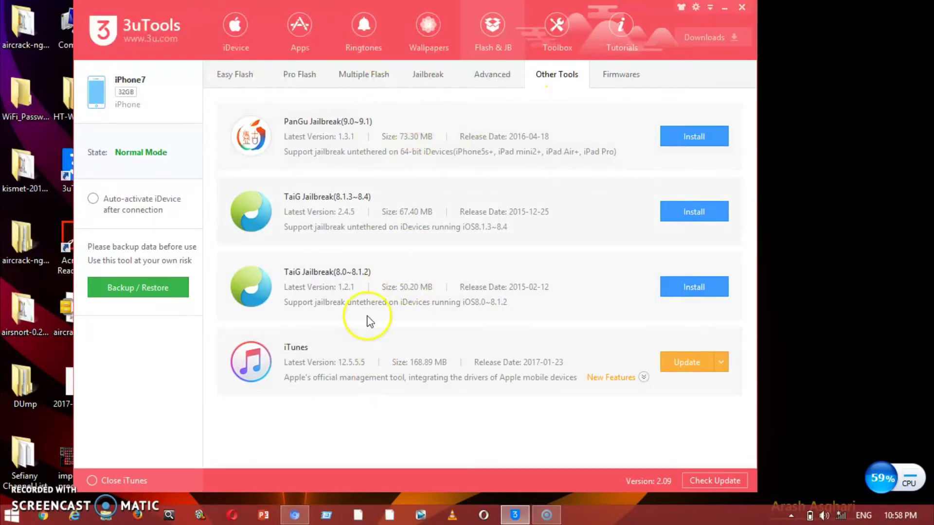
click(622, 77)
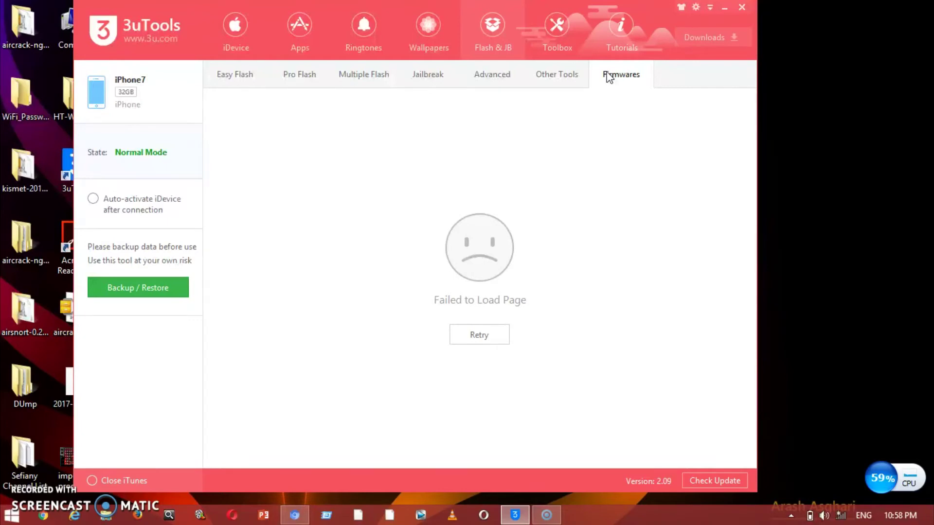
Step: Check the Firmwares page, and look at the Install 3u for iOS tool in the Toolbox
click(608, 76)
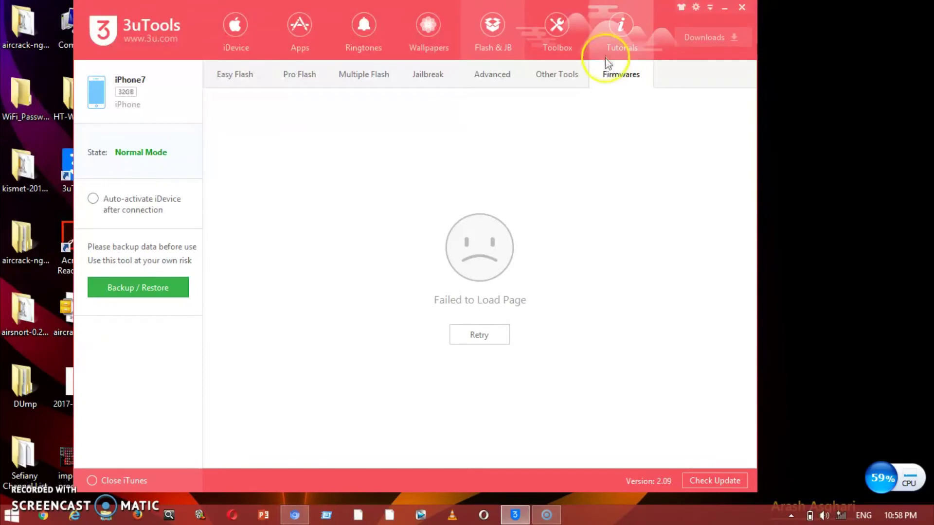
click(564, 37)
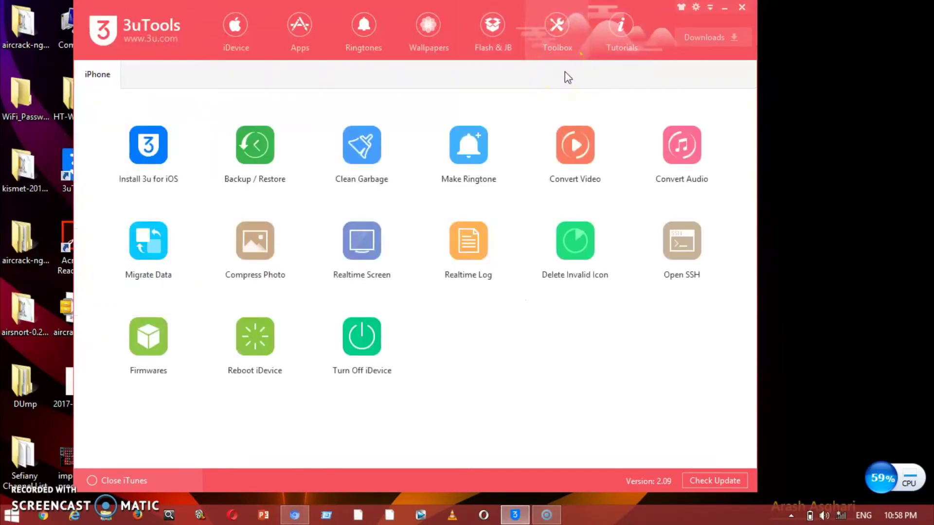
click(152, 154)
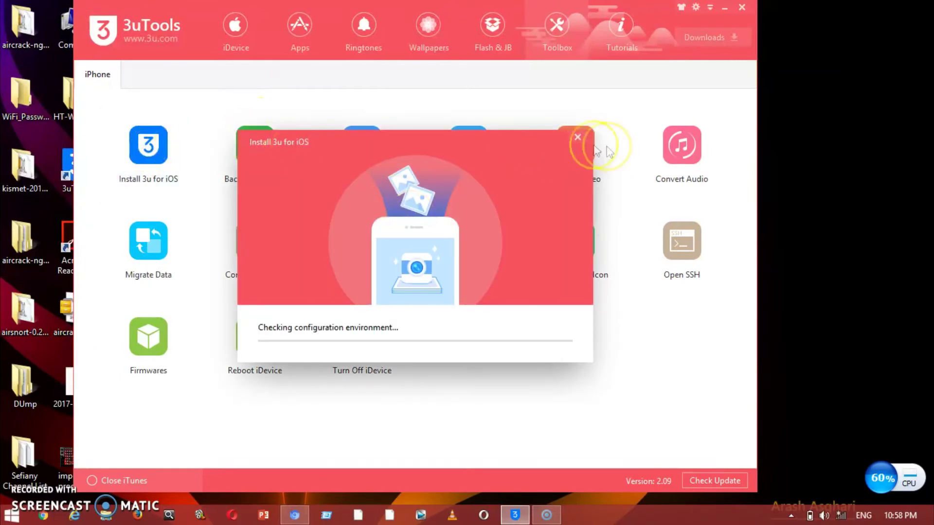
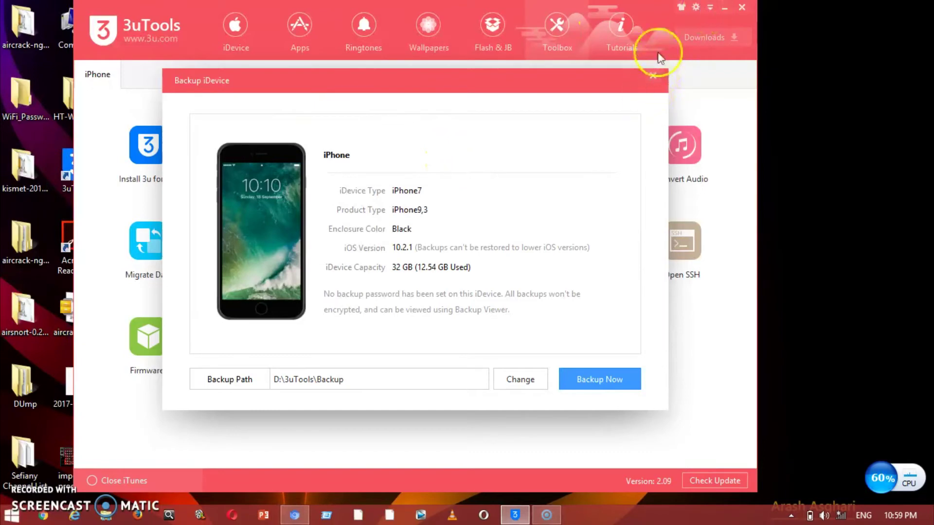
Step: Look at the Restore Data window for the connected iPhone and close it
click(266, 246)
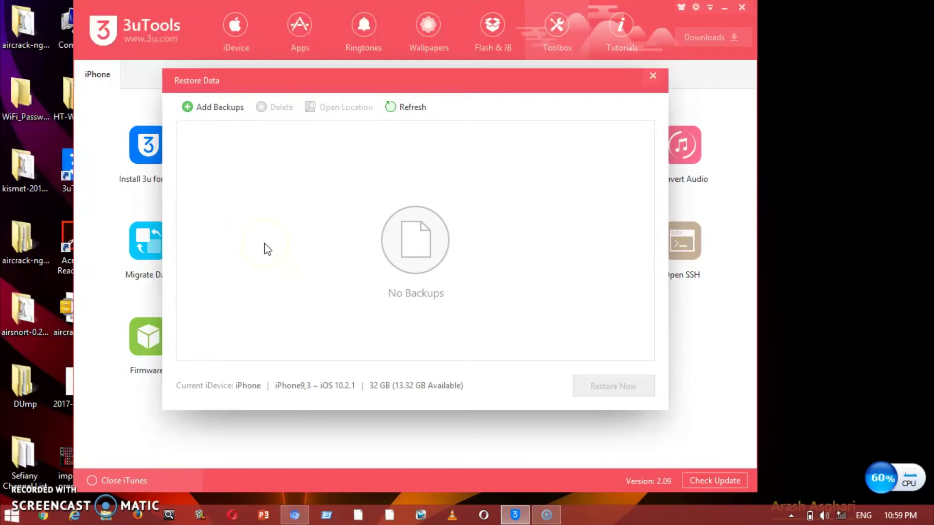
drag(365, 79, 342, 112)
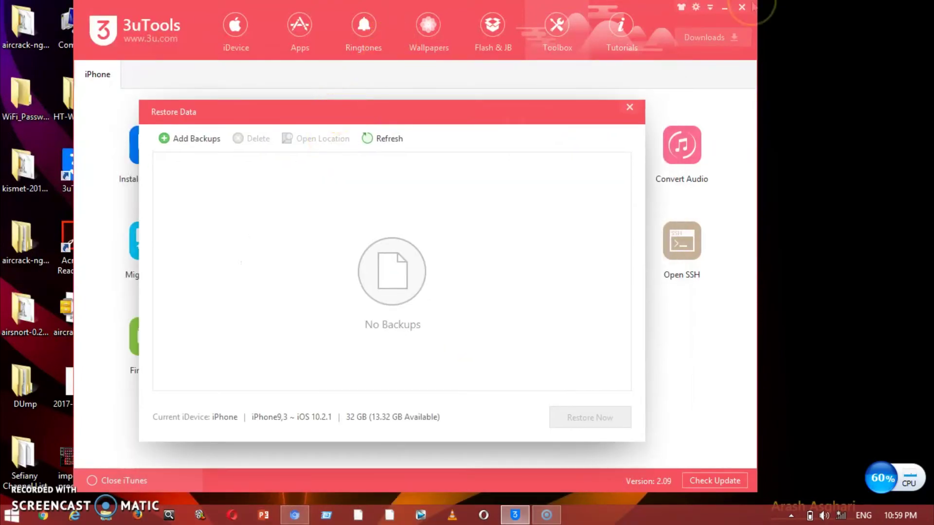
click(630, 106)
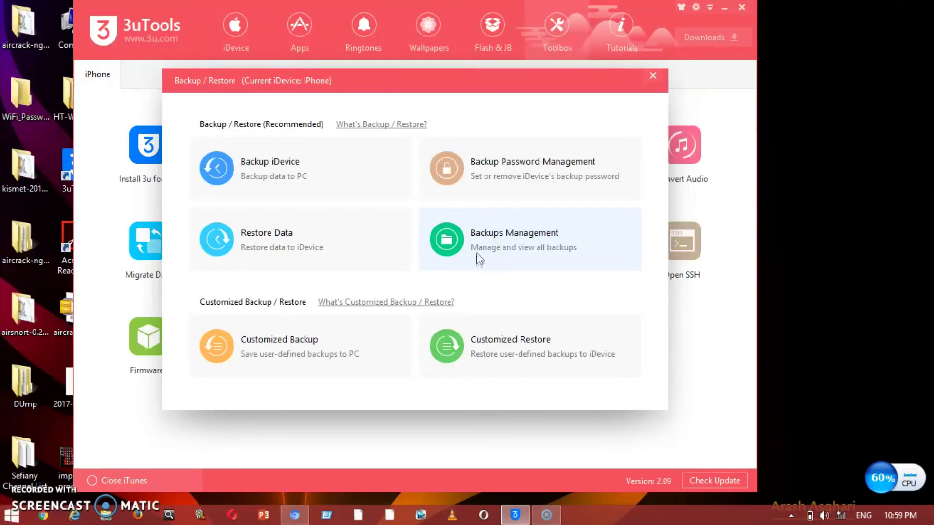
Step: Look at the Backups Management, Customized Backup and Backup Password Management options without setting a password
click(444, 241)
click(253, 357)
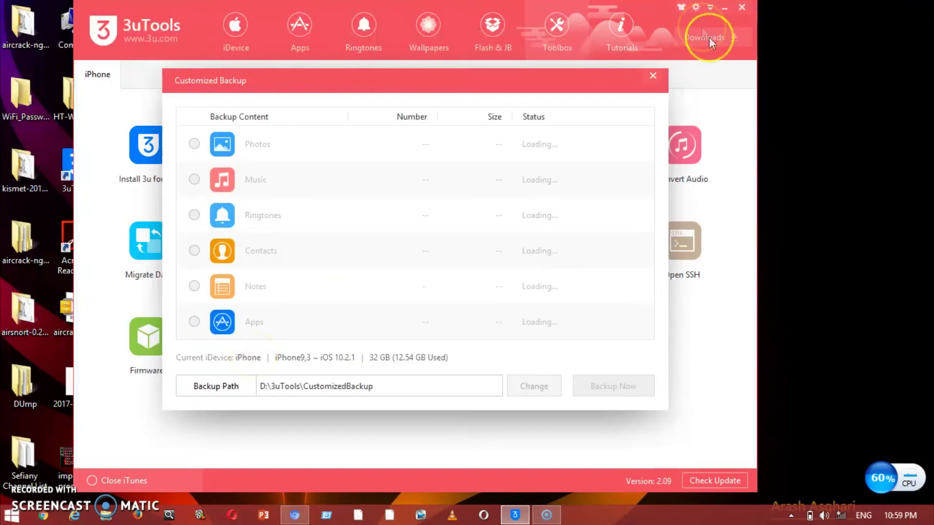
click(653, 75)
click(481, 168)
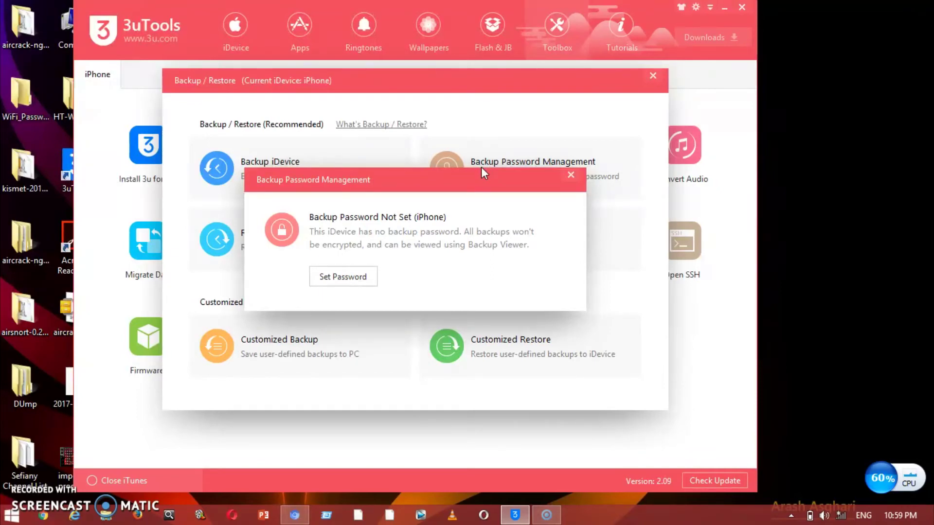
click(570, 176)
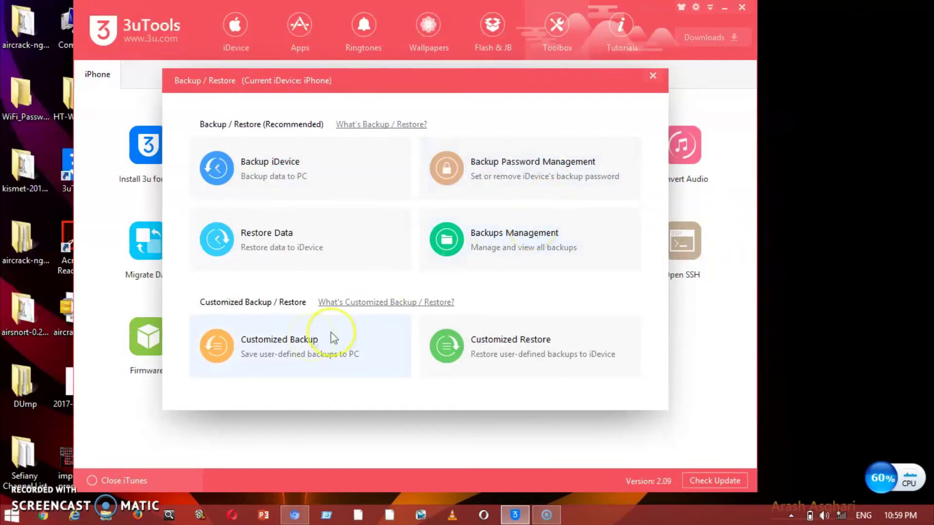
Step: Open Customized Backup and deselect Photos, Contacts, Notes and Apps from the backup content
click(287, 351)
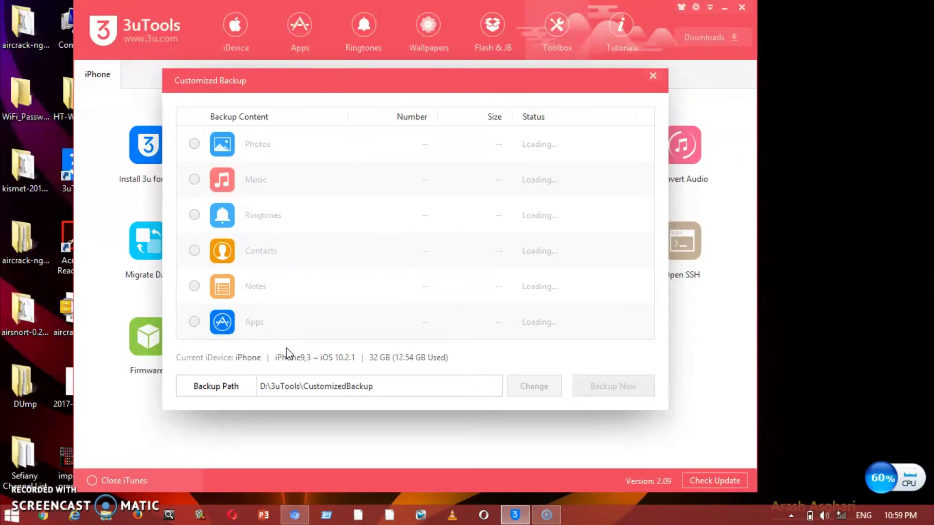
click(194, 144)
click(194, 251)
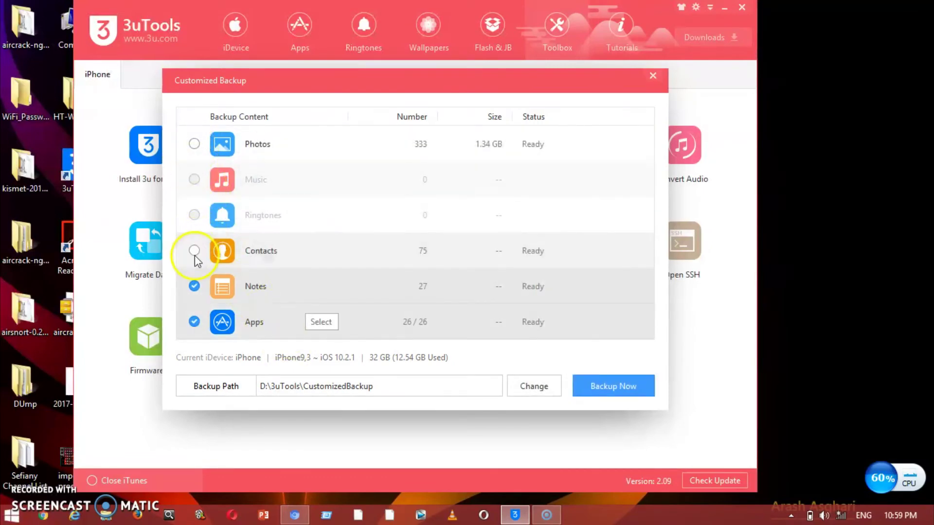
click(194, 286)
click(194, 321)
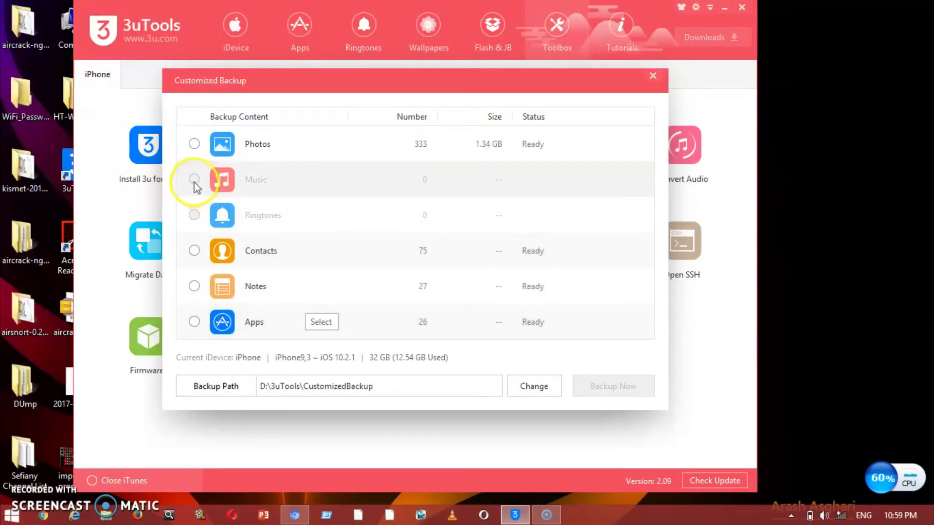
Step: Try selecting only Contacts for the customized backup, and deselect it again
click(194, 250)
click(194, 251)
click(194, 250)
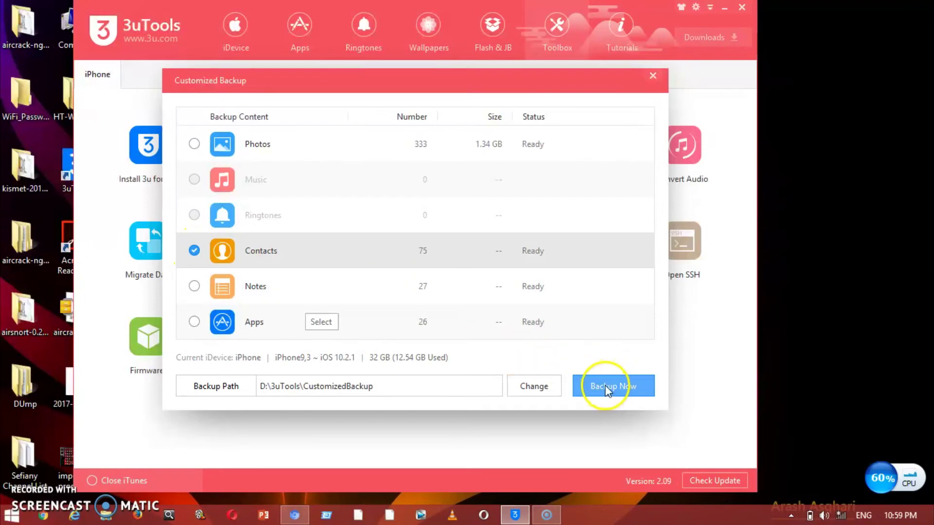
click(196, 249)
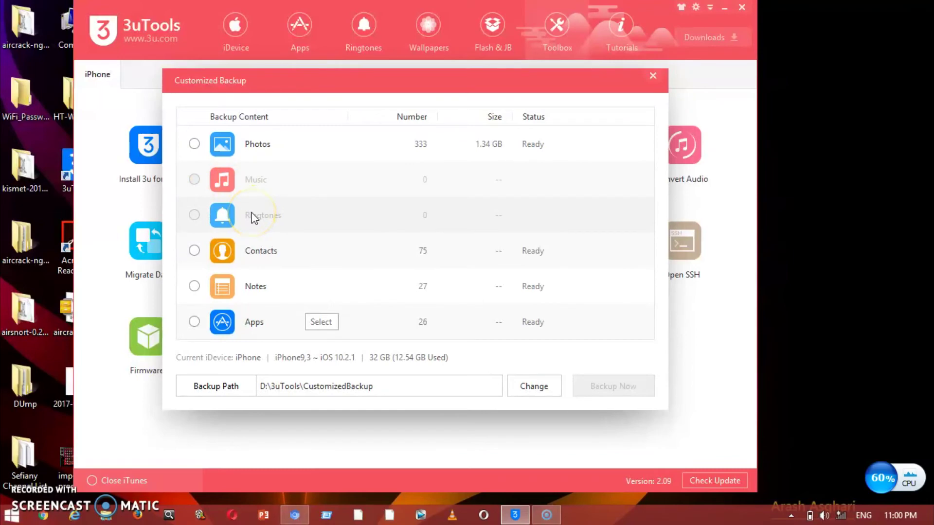
Step: Try selecting Apps and Notes for the customized backup, deselect both and close Customized Backup without backing up
click(194, 322)
click(194, 286)
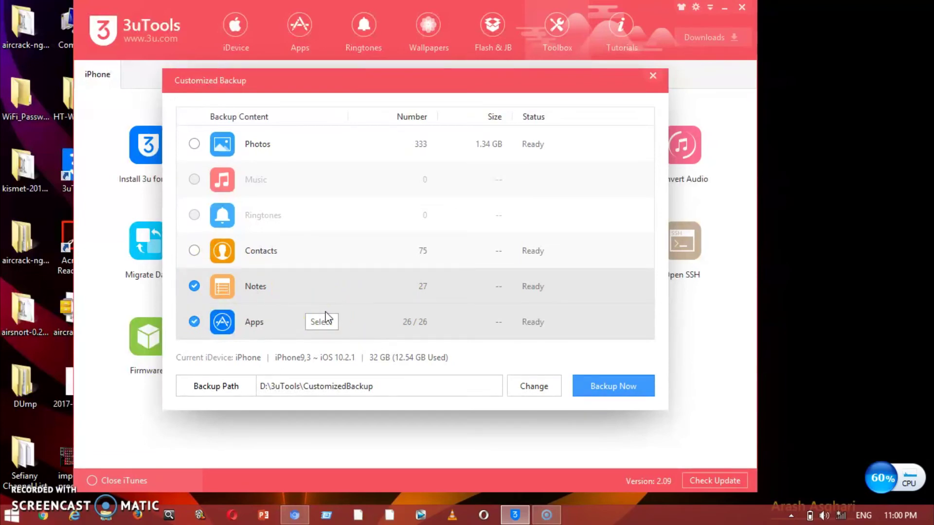
click(194, 322)
click(193, 296)
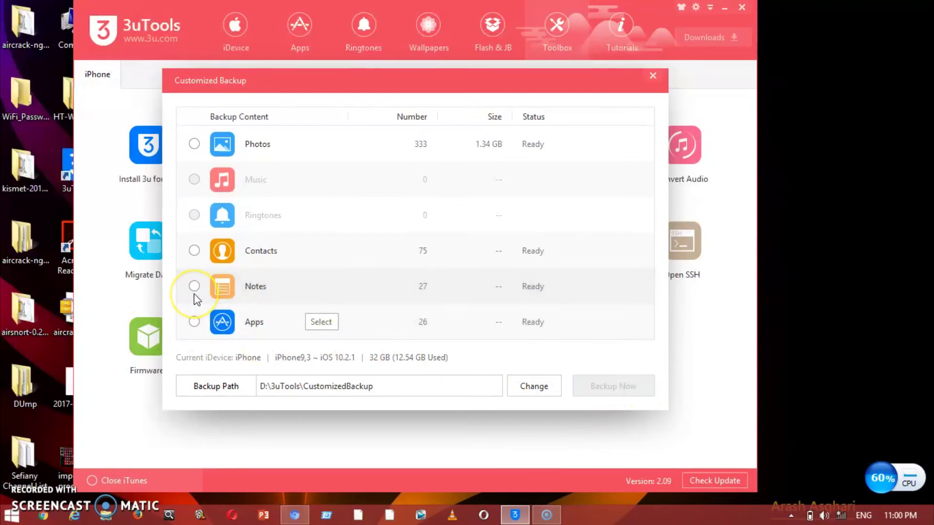
click(653, 76)
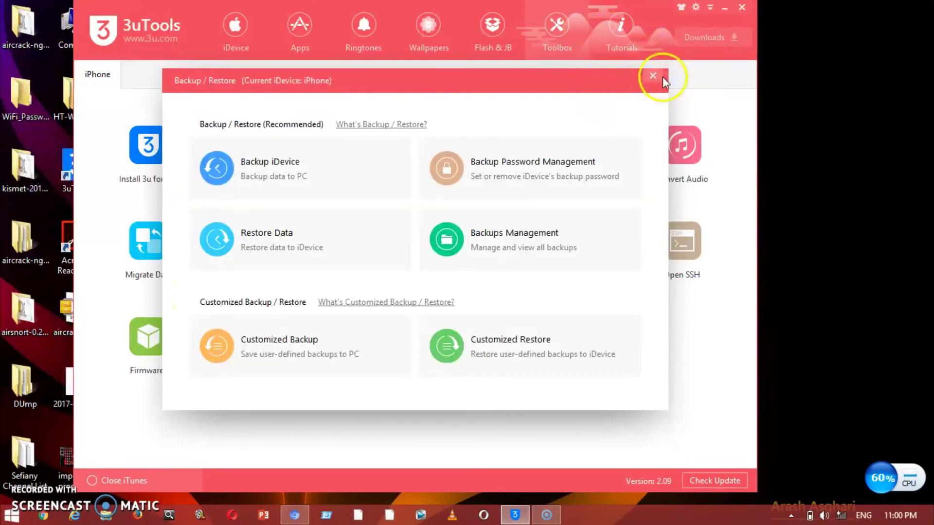
Step: Look at the Customized Restore window, and return to the Toolbox overview
click(470, 363)
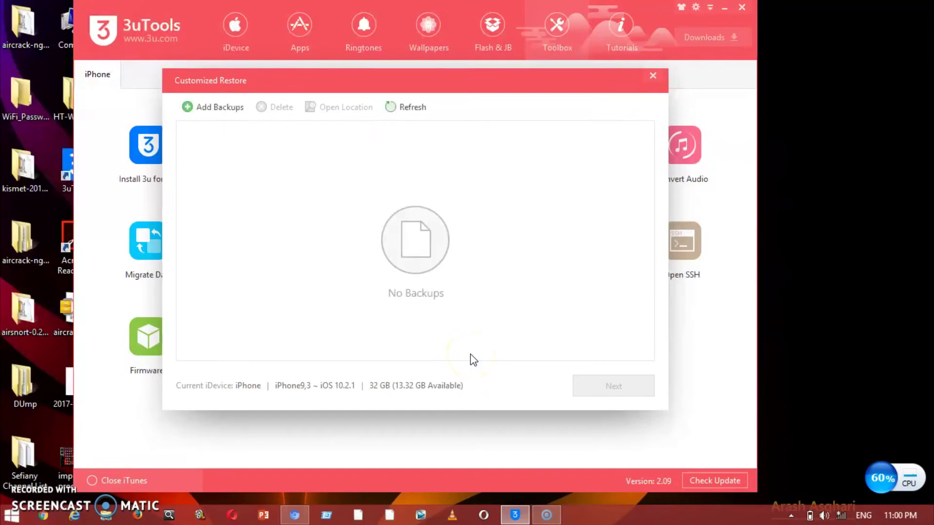
click(653, 76)
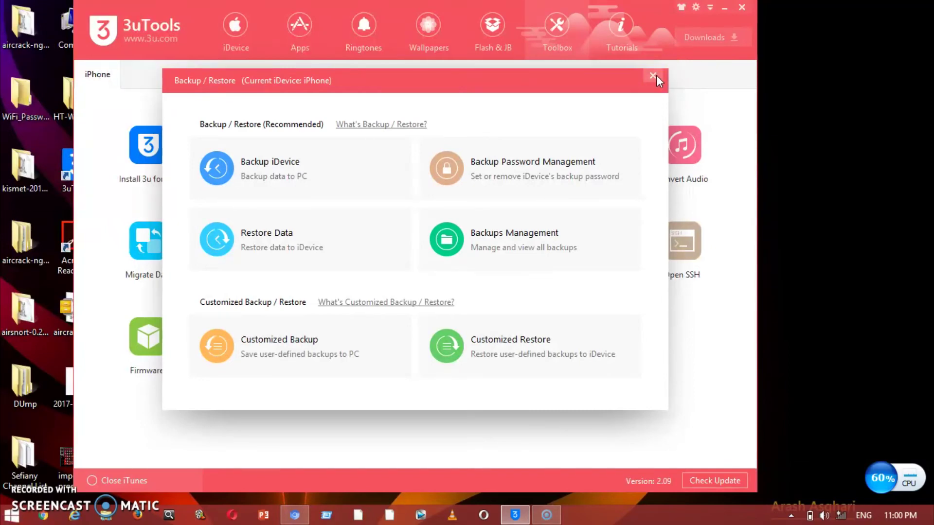
click(653, 76)
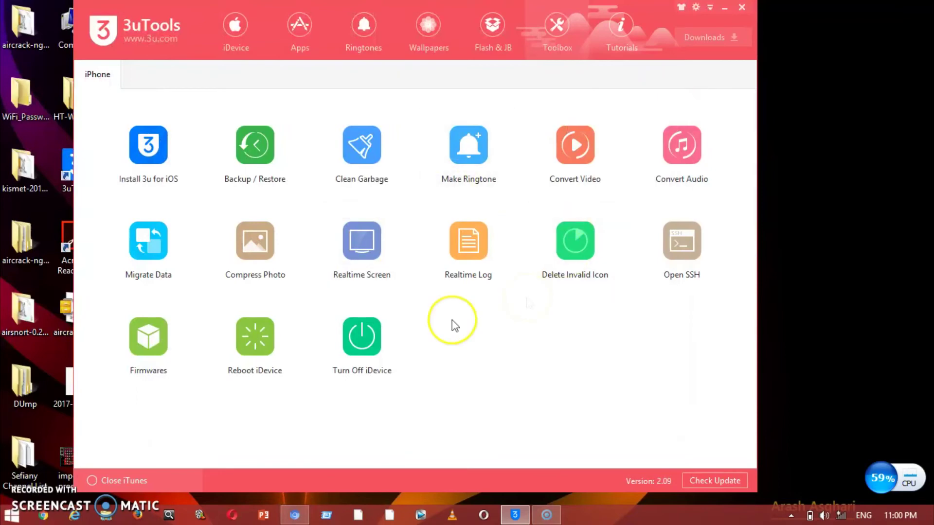
Step: Check the Reboot iDevice and Turn Off iDevice commands without rebooting or shutting down the iPhone
click(257, 343)
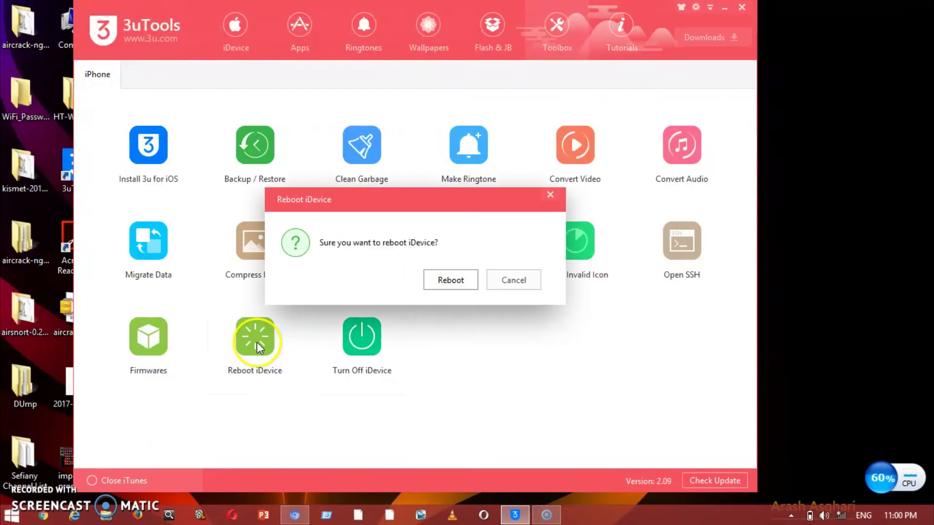
click(516, 280)
click(368, 359)
click(360, 358)
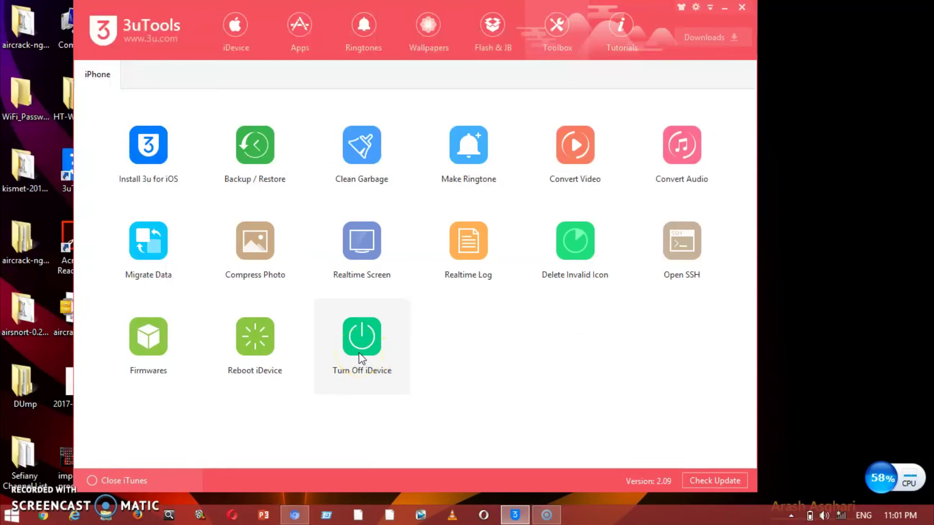
Step: View the iPhone's display in Realtime Screen, and look at the Convert Video output settings
click(352, 246)
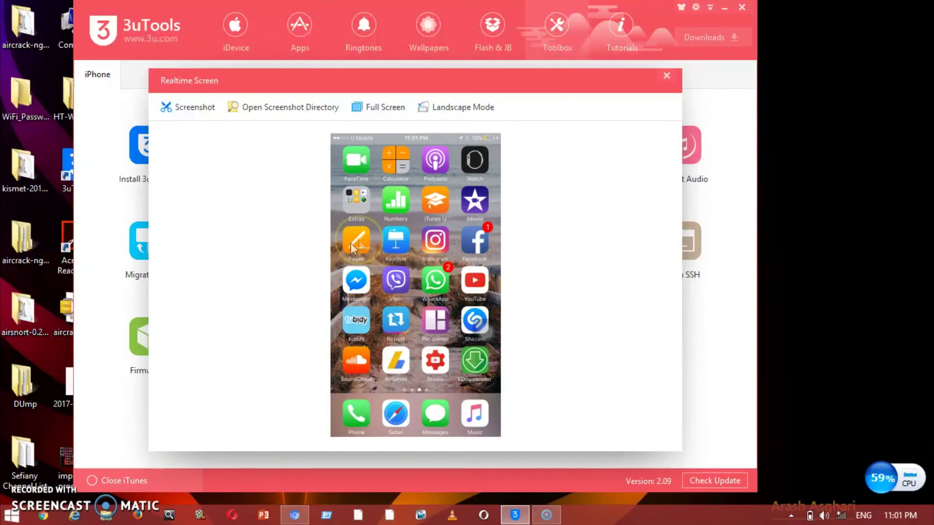
click(666, 76)
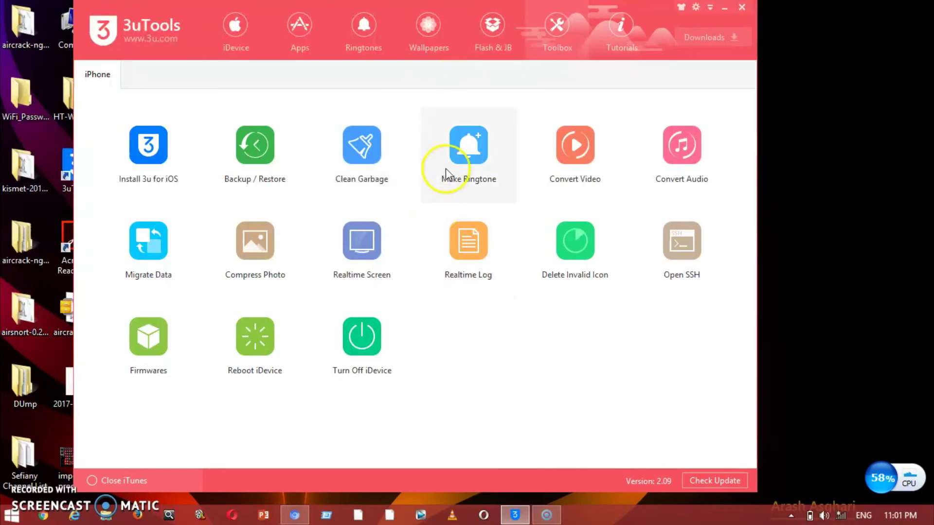
click(582, 133)
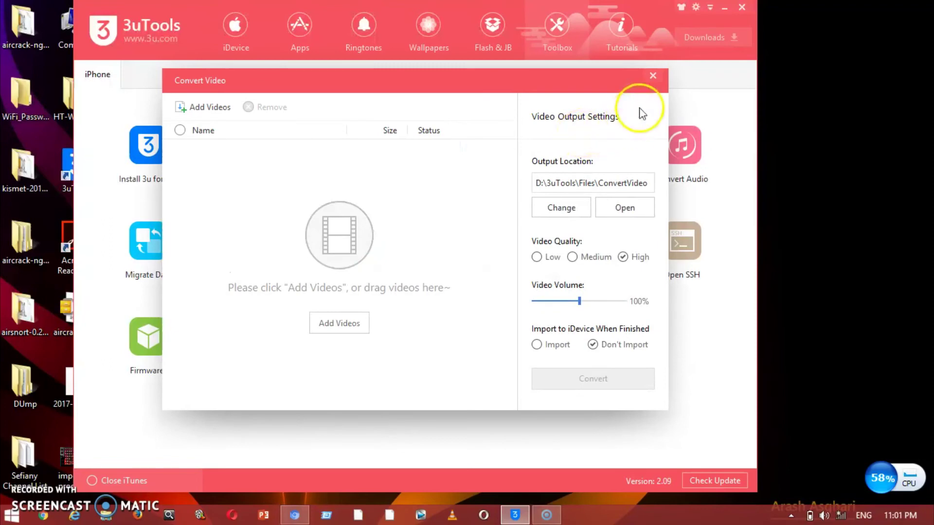
click(652, 75)
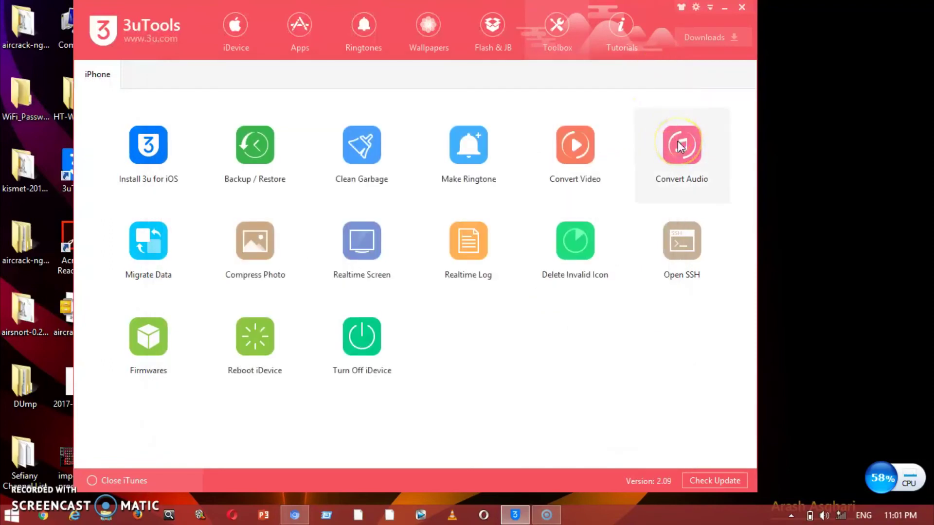
Step: Look at the Migrate Data and Compress Photo tools, closing each without starting it
click(161, 243)
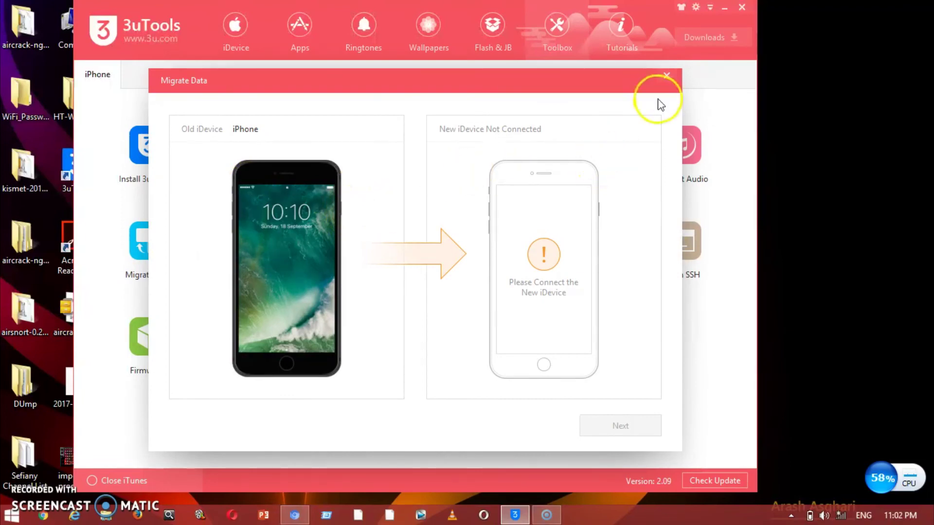
click(666, 77)
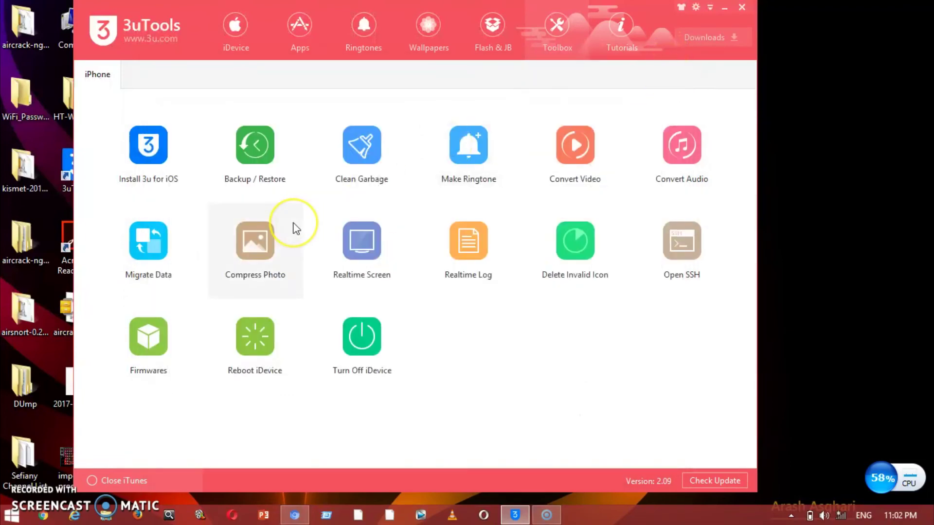
click(257, 247)
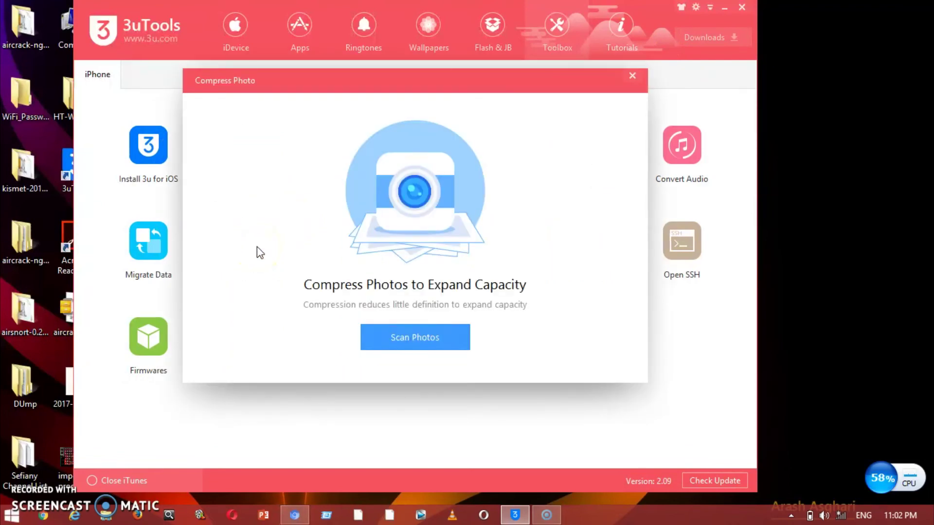
click(632, 76)
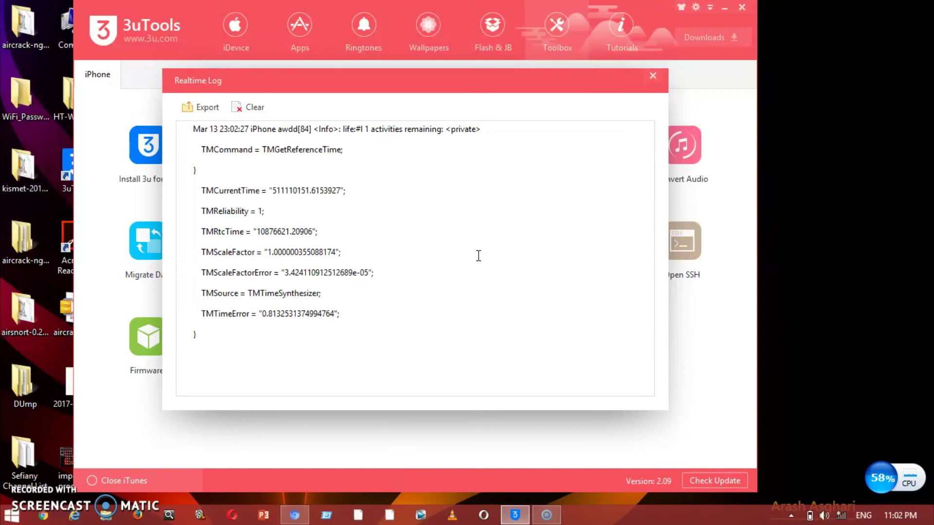
Step: Examine the iPhone's system entries in the Realtime Log and clear the log
drag(205, 149, 255, 153)
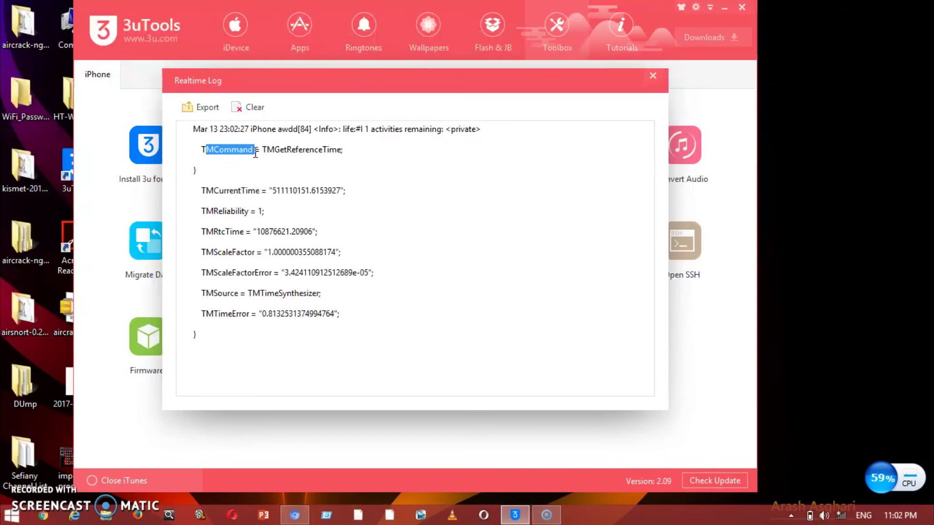
click(259, 154)
click(614, 165)
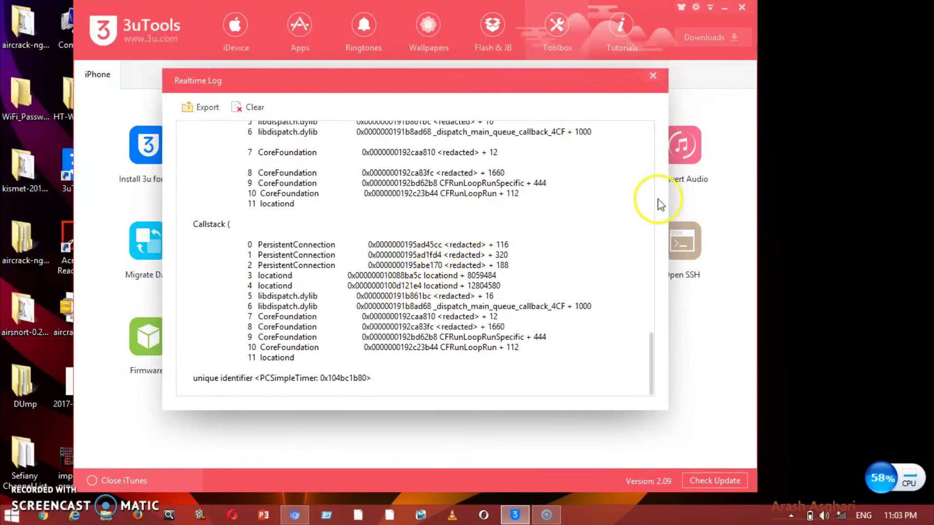
drag(651, 373, 651, 261)
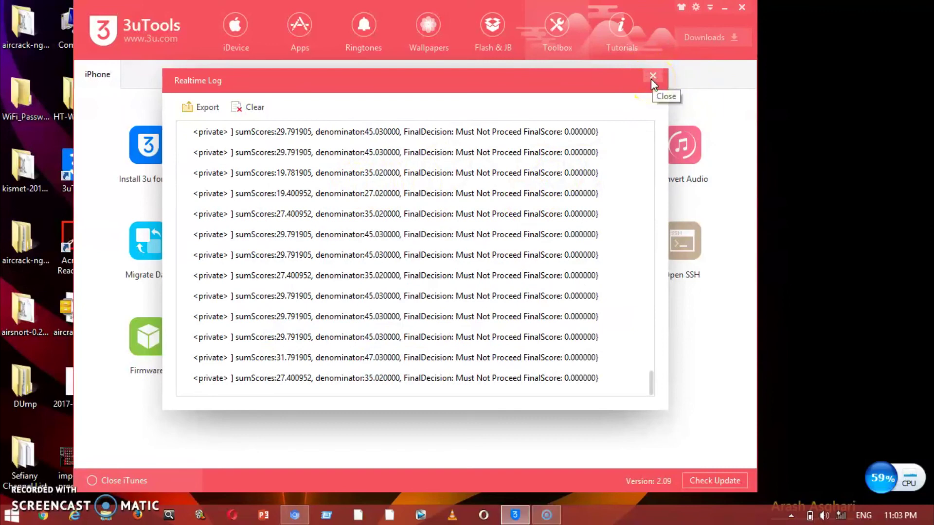
click(251, 108)
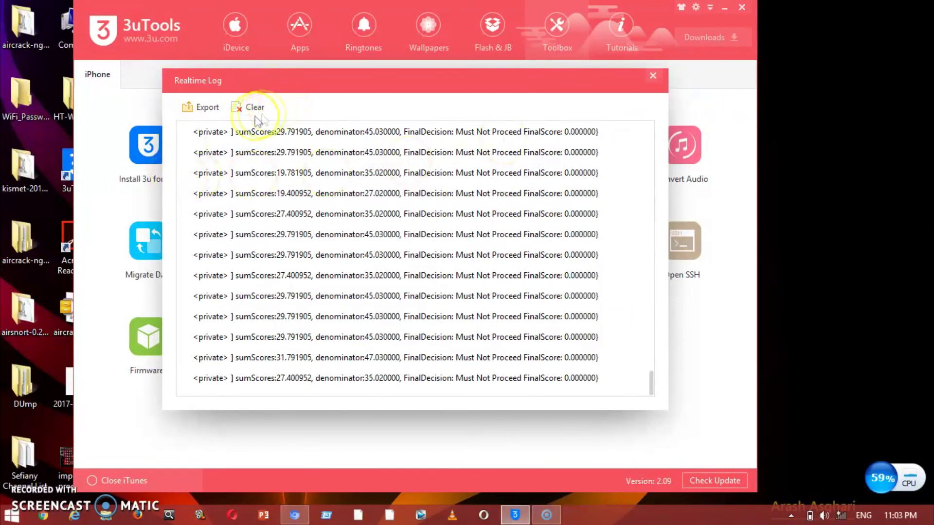
Step: Close the Realtime Log and look at the Delete Invalid Icon tool for the iPhone, closing it again
click(653, 76)
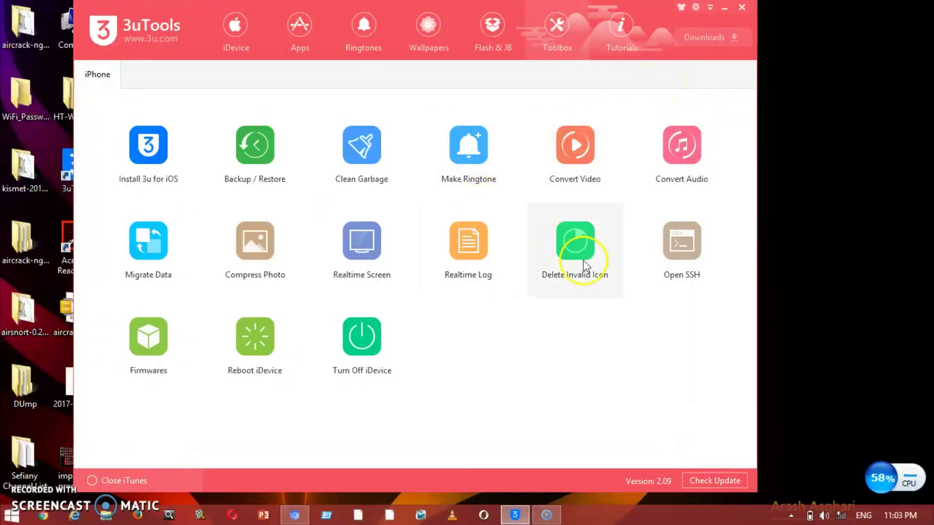
click(575, 246)
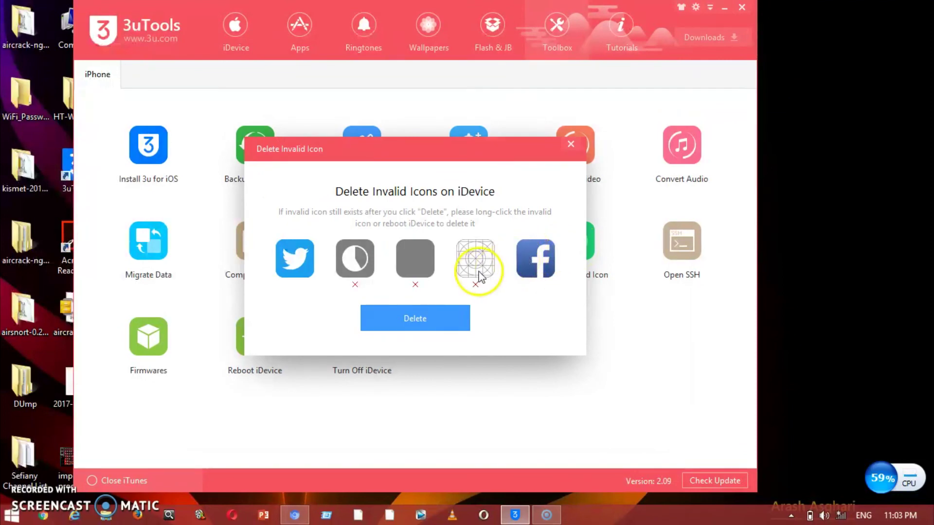
click(428, 321)
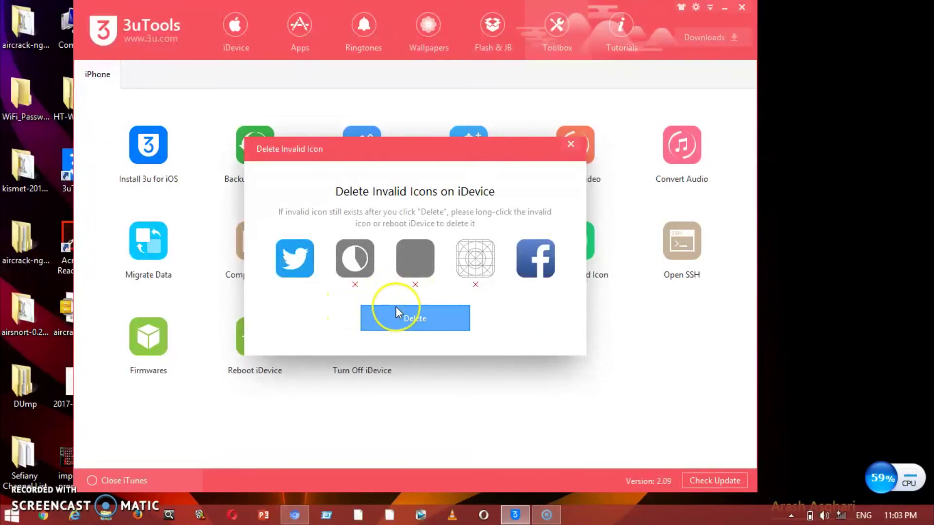
click(570, 144)
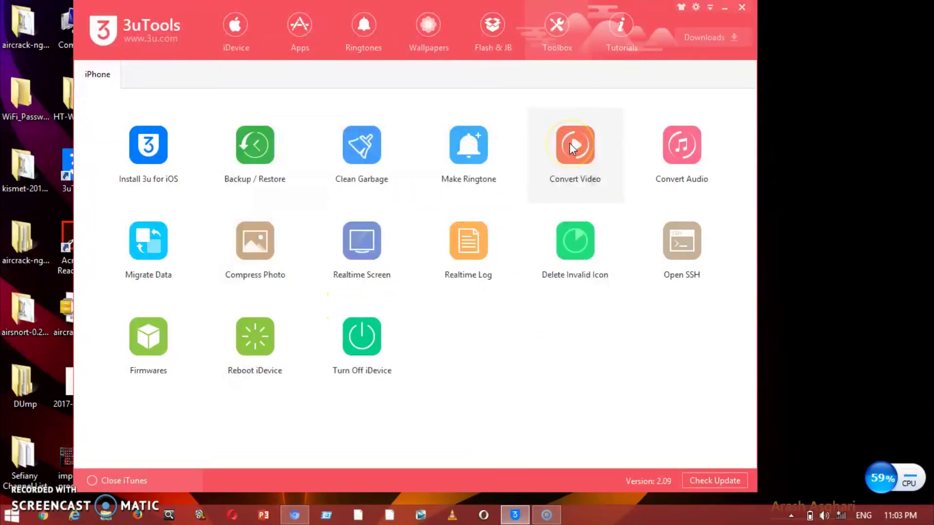
Step: Try to open an SSH channel to the iPhone, dismiss the dialog, and minimize the 3uTools window
click(688, 241)
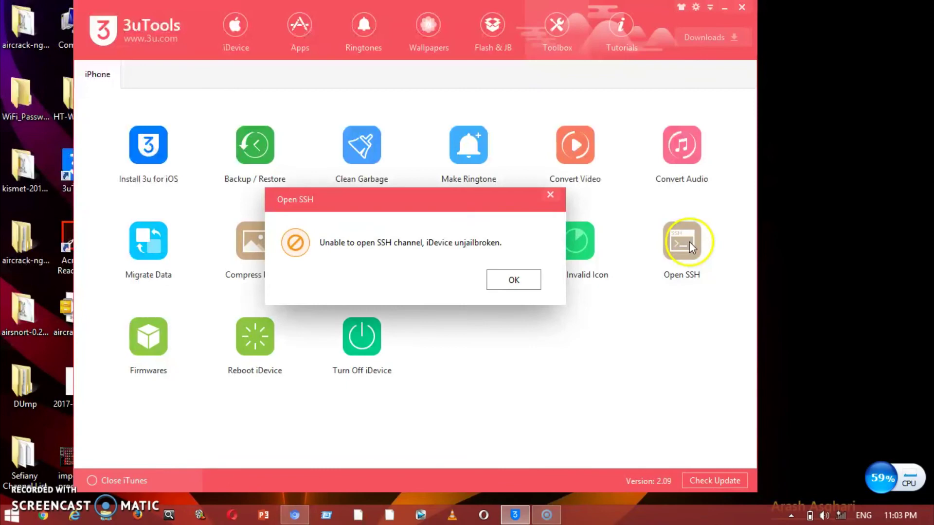
click(550, 196)
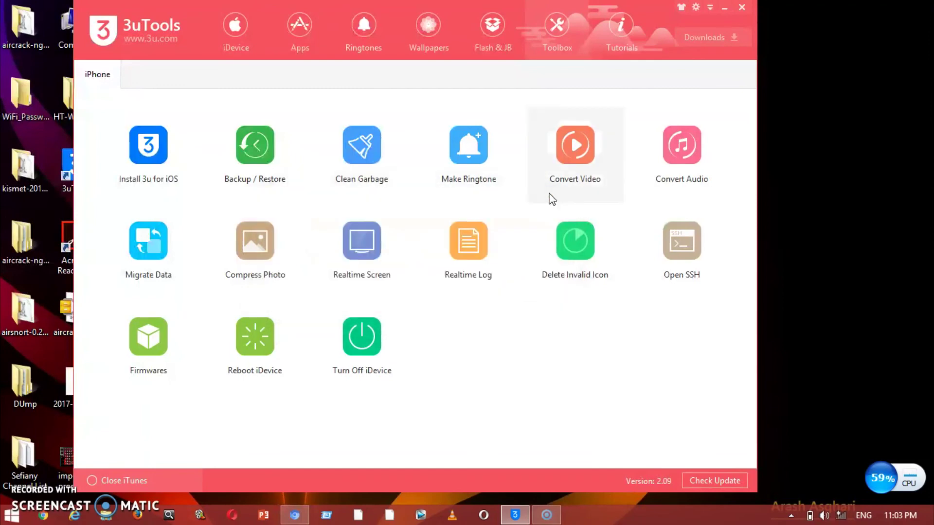
click(620, 129)
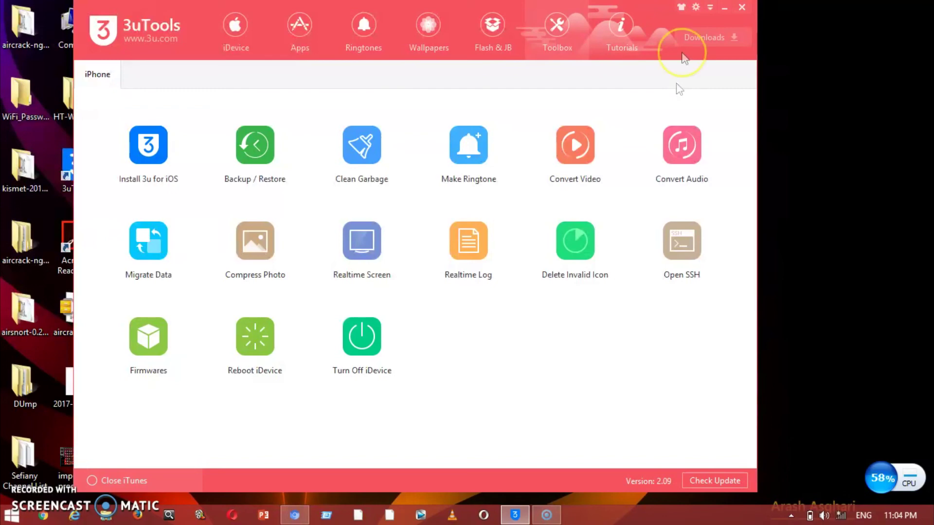
click(723, 7)
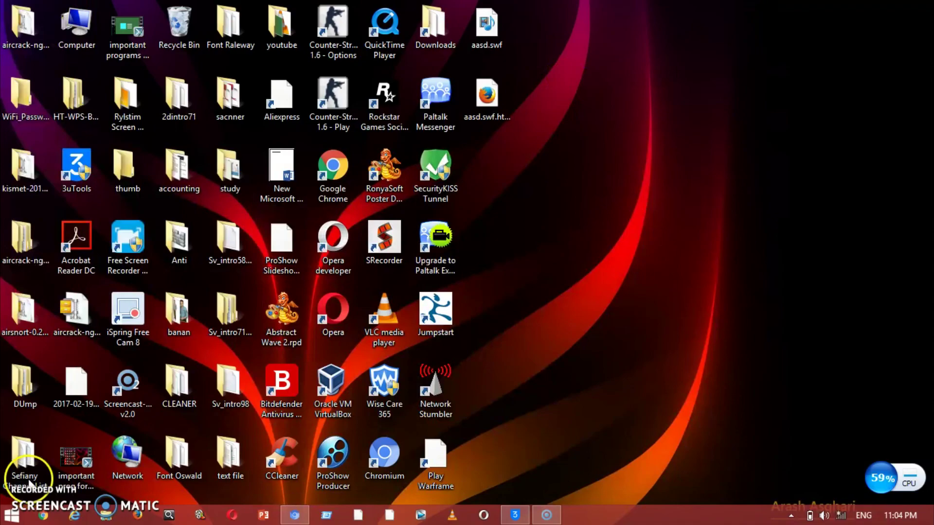